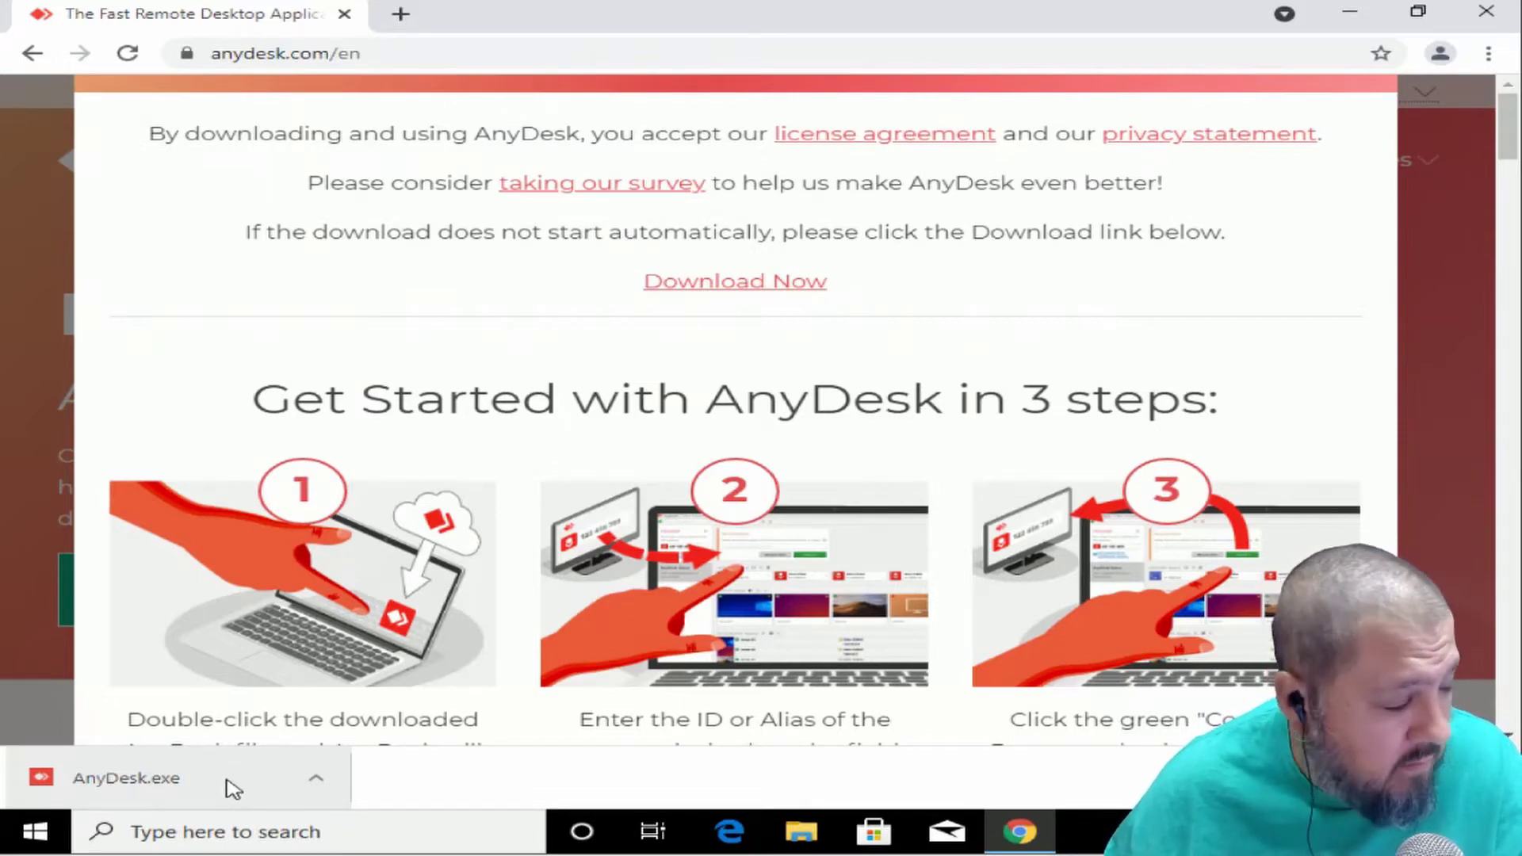
Run the downloaded AnyDesk.exe without installing it and close the browser, leaving the AnyDesk window unmaximized on the desktop.
left_click(233, 788)
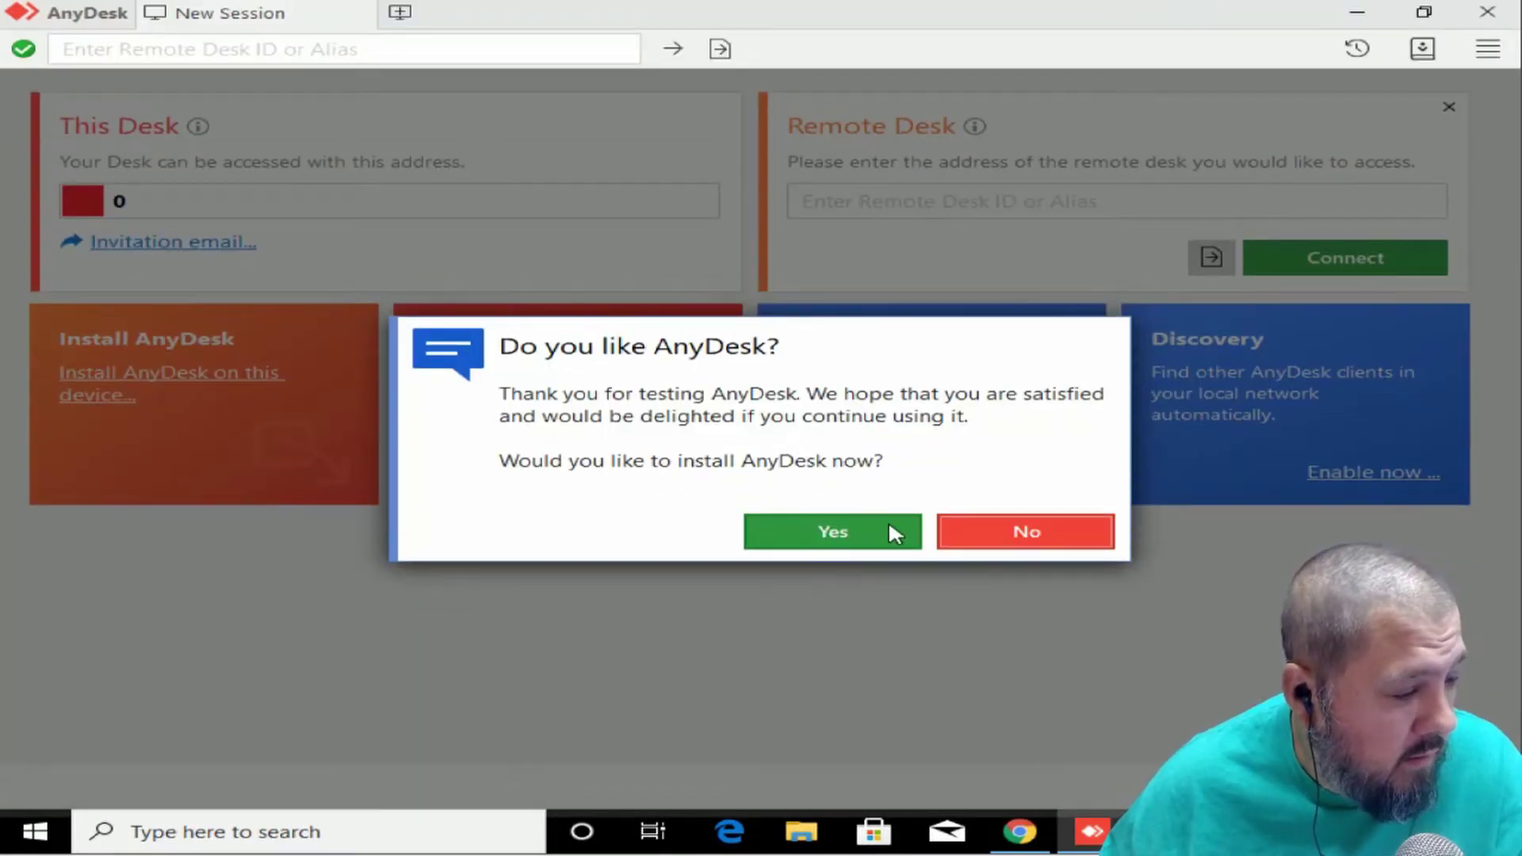
left_click(974, 545)
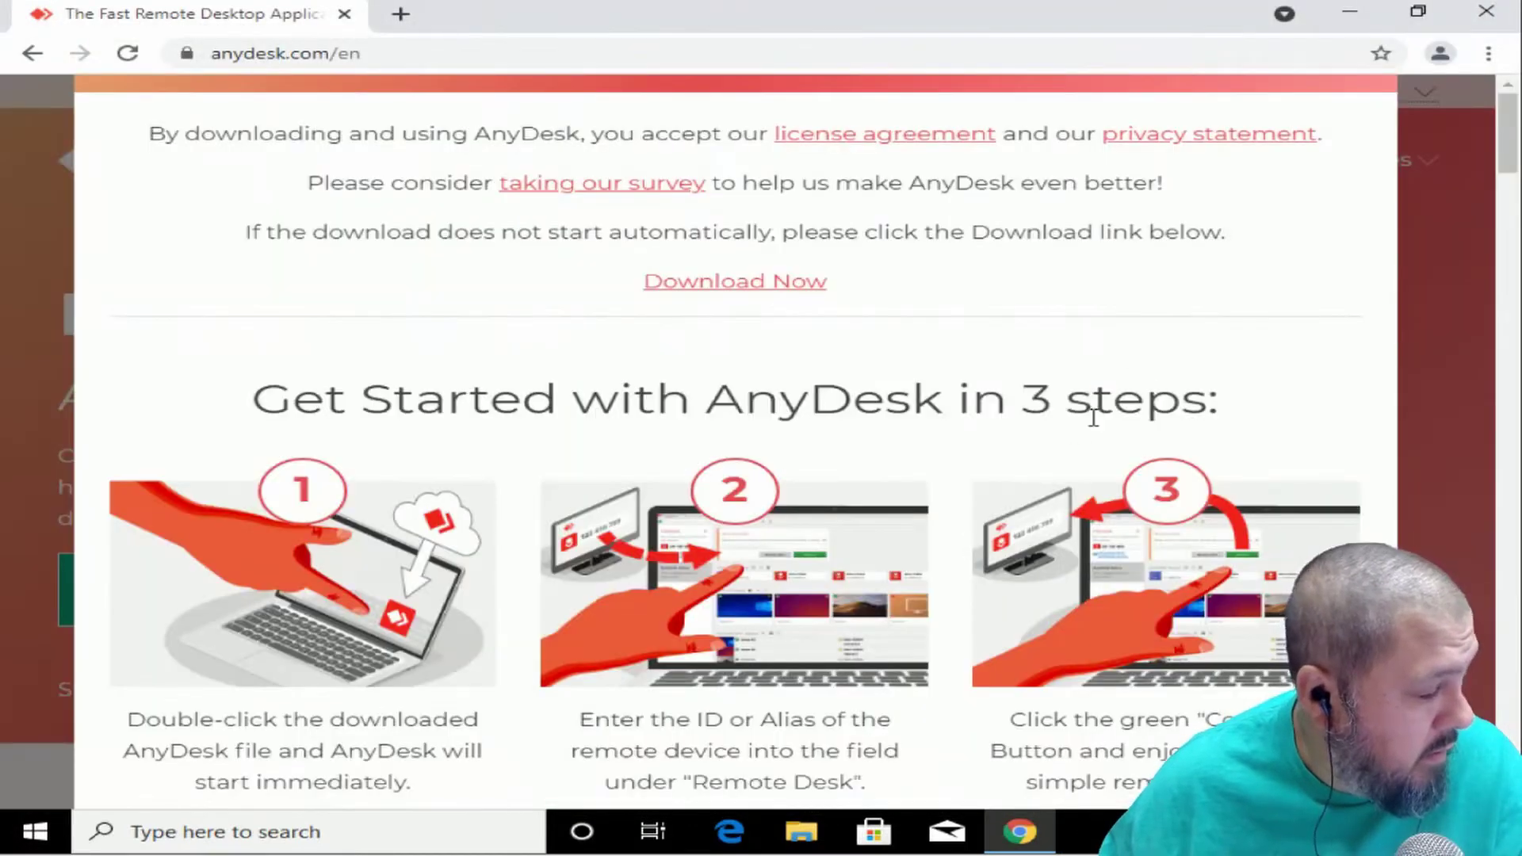
left_click(802, 830)
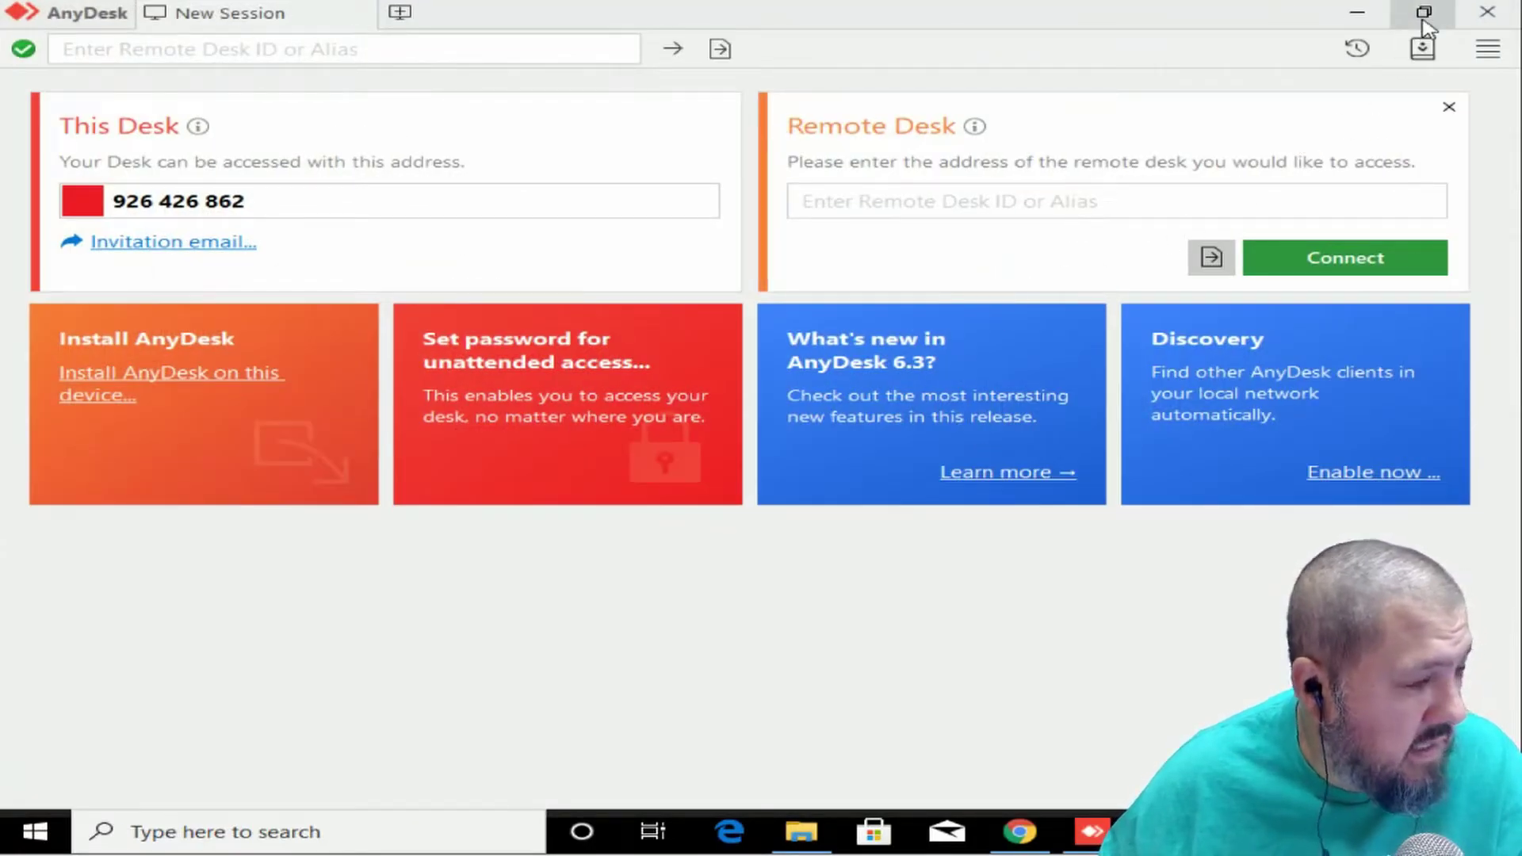
left_click(1423, 22)
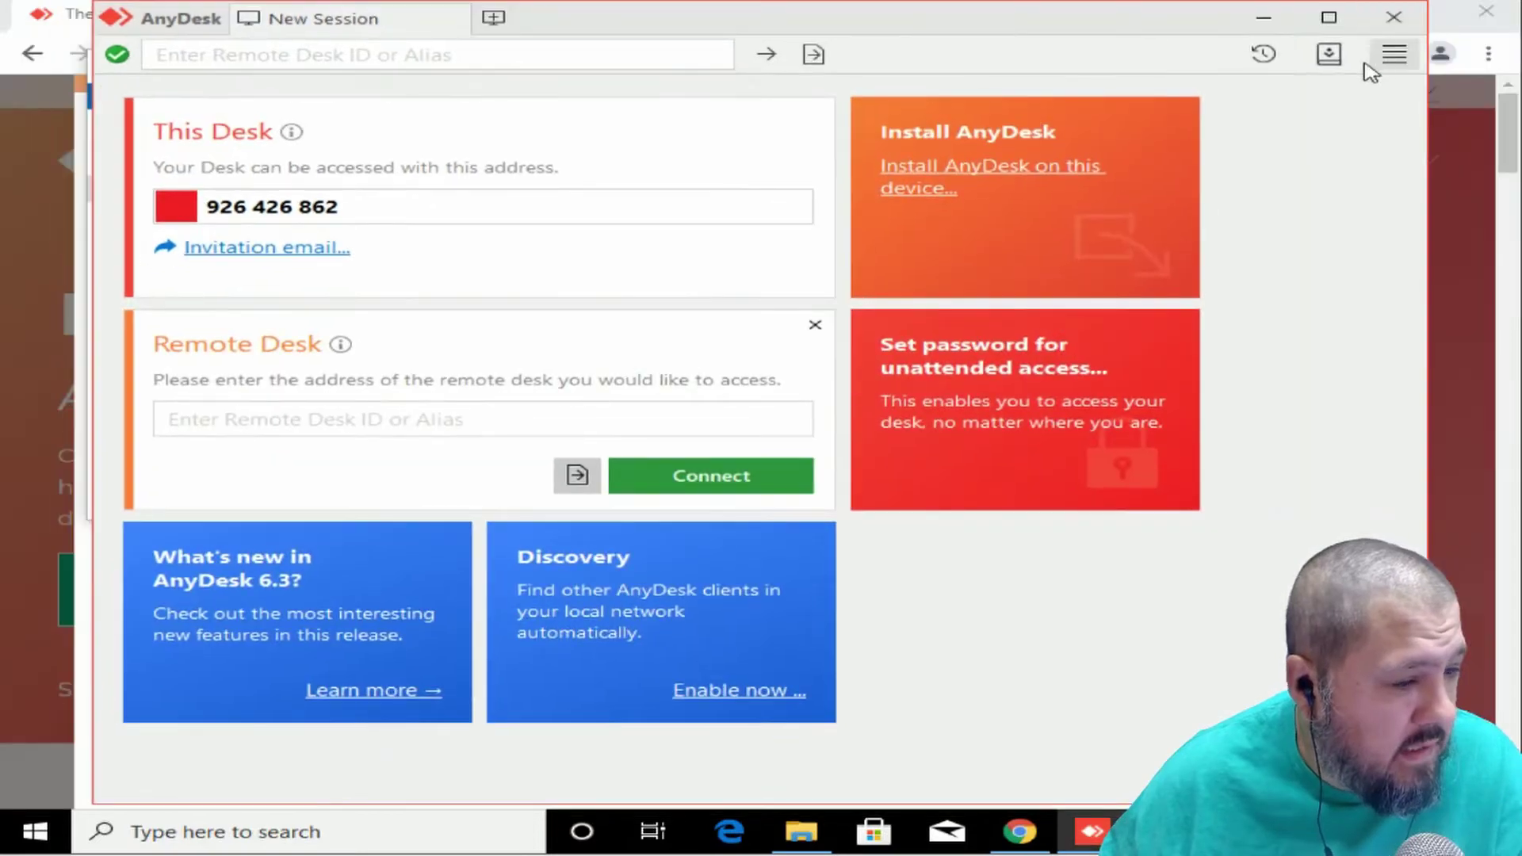
left_click(1486, 22)
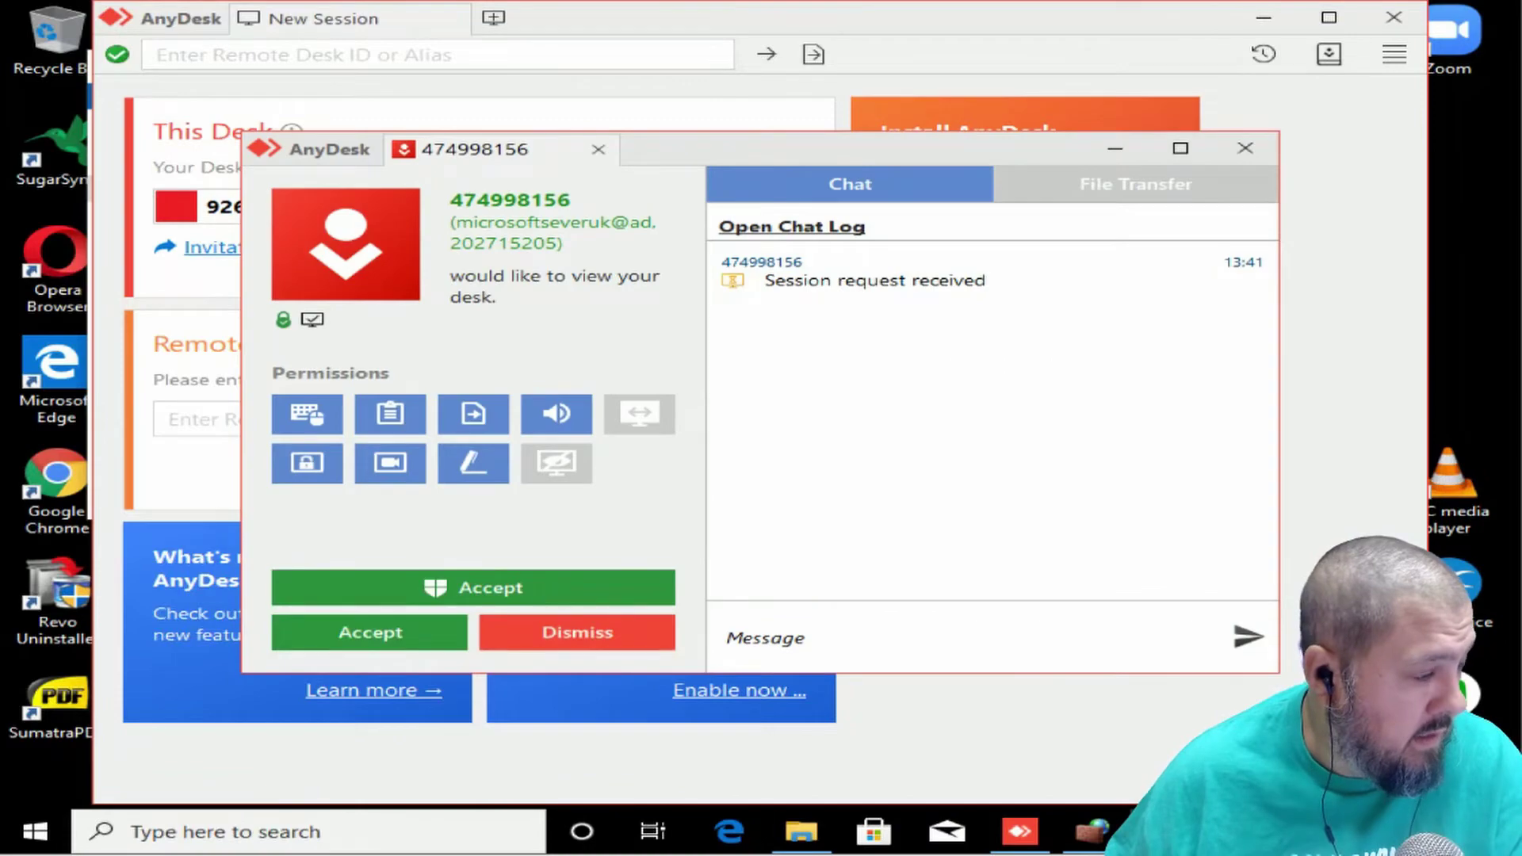
Accept the incoming session request with elevated rights, approving AnyDesk's device changes and its firewall access.
left_click(546, 591)
left_click(933, 611)
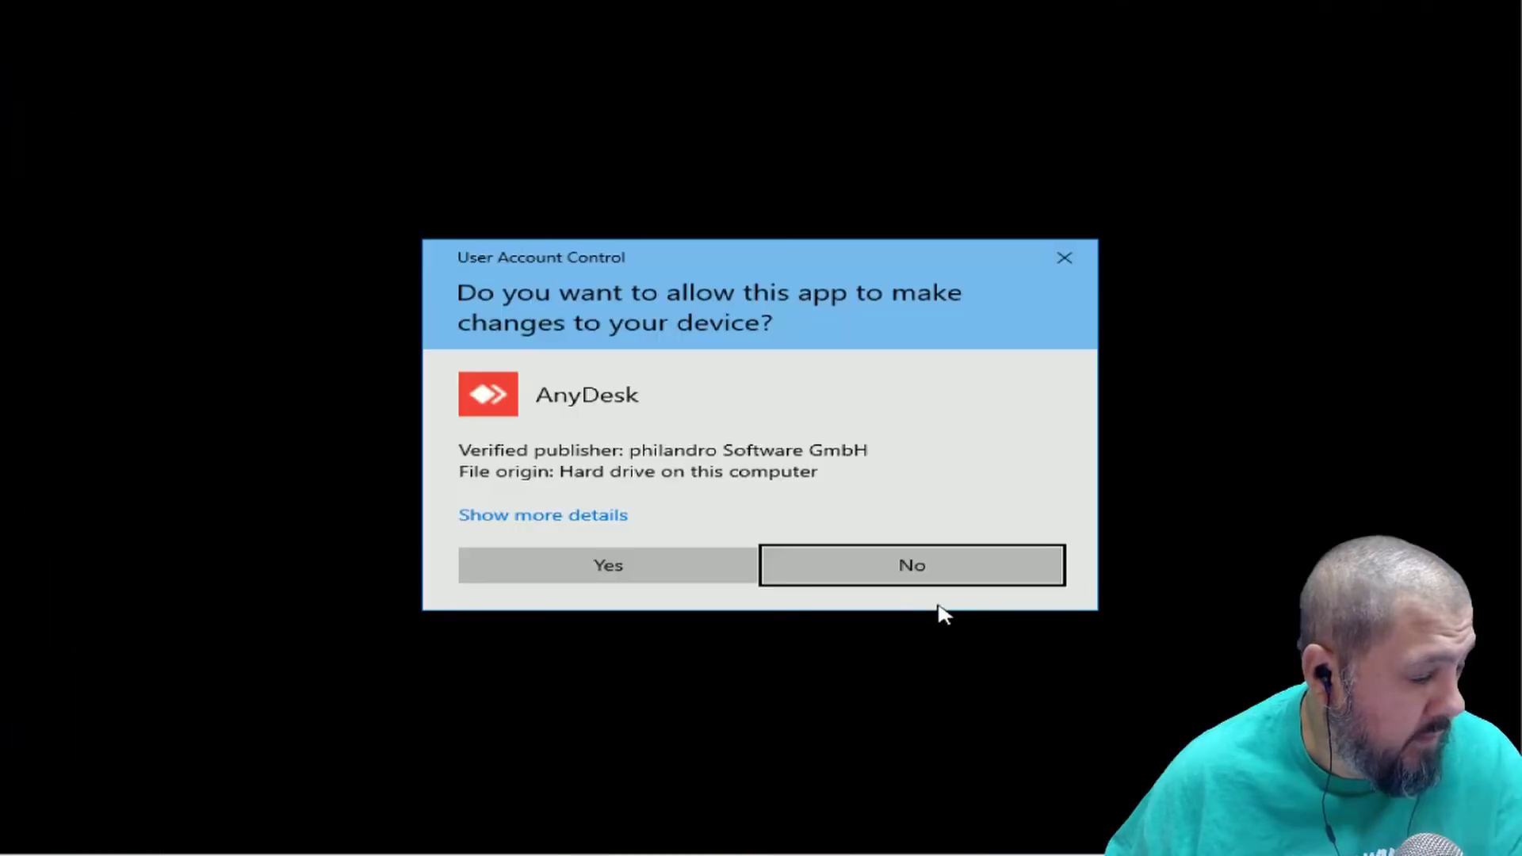
left_click(725, 574)
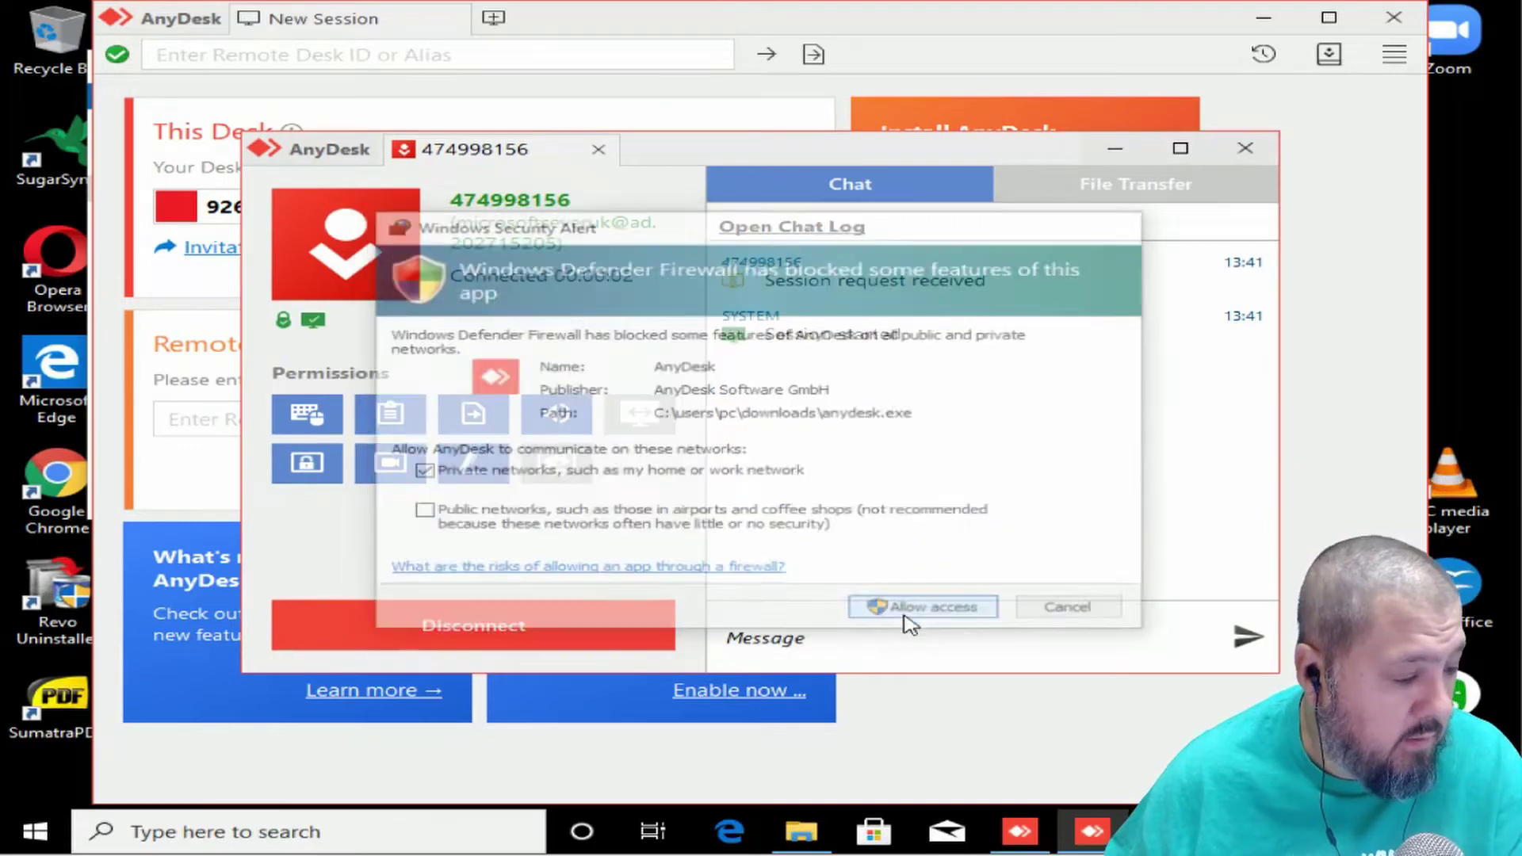
Minimize the session window and close the main AnyDesk window, declining the offer to install it.
left_click(1115, 149)
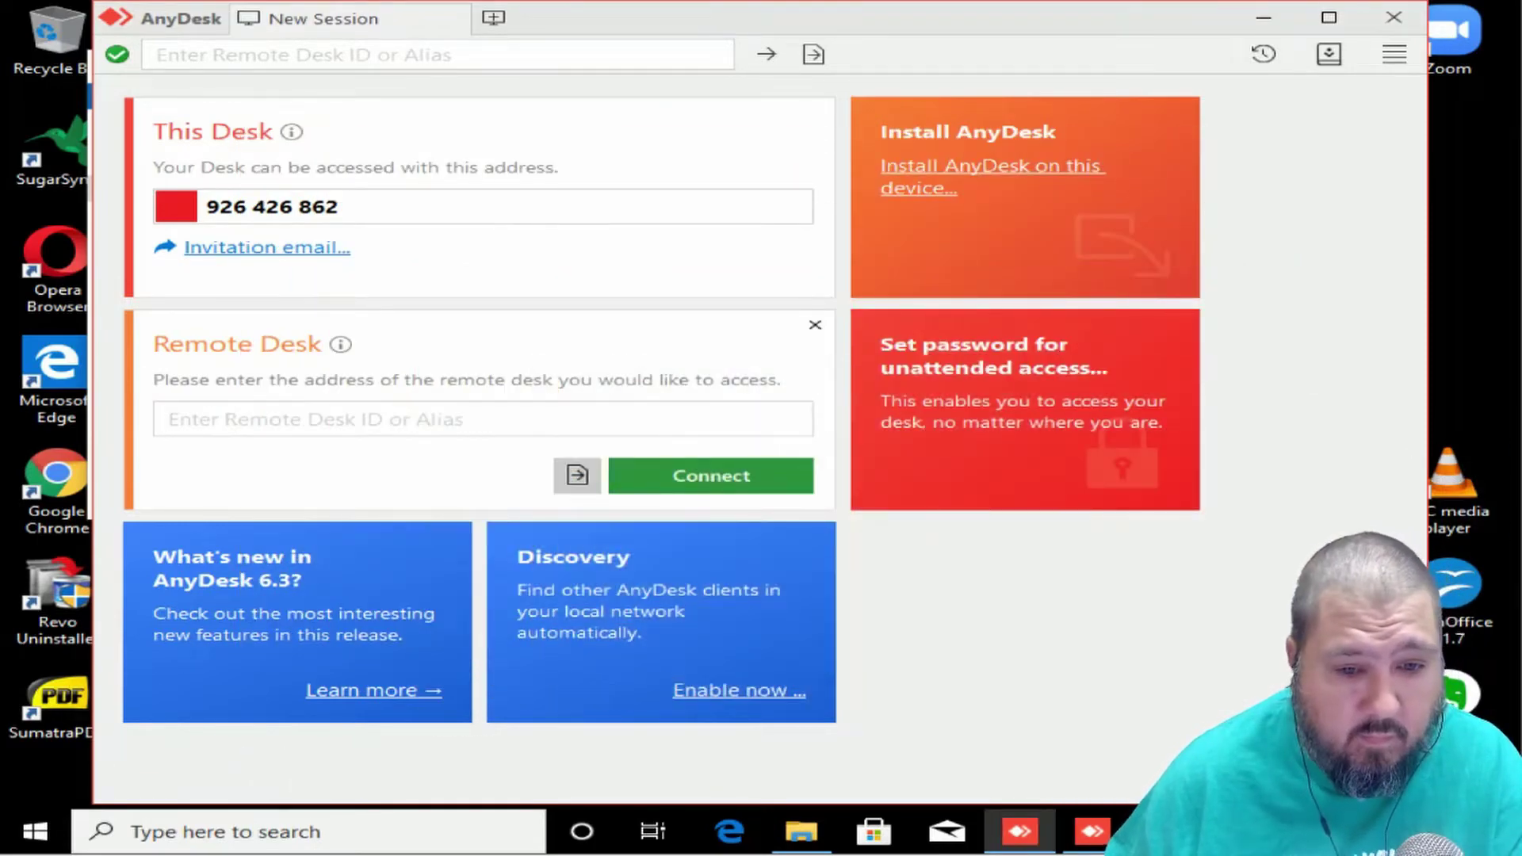
left_click(1395, 18)
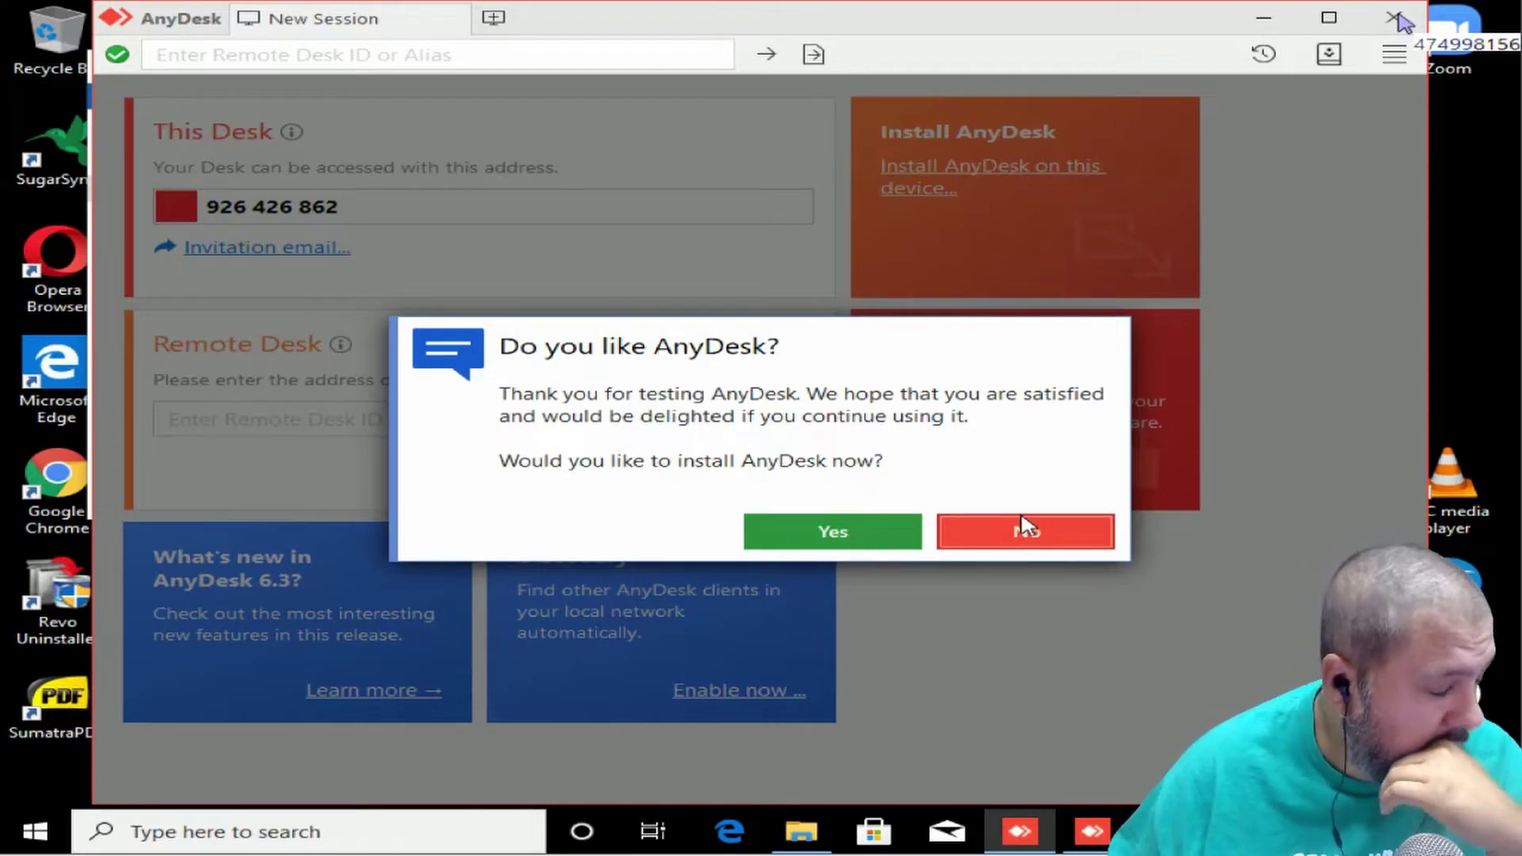
left_click(1024, 545)
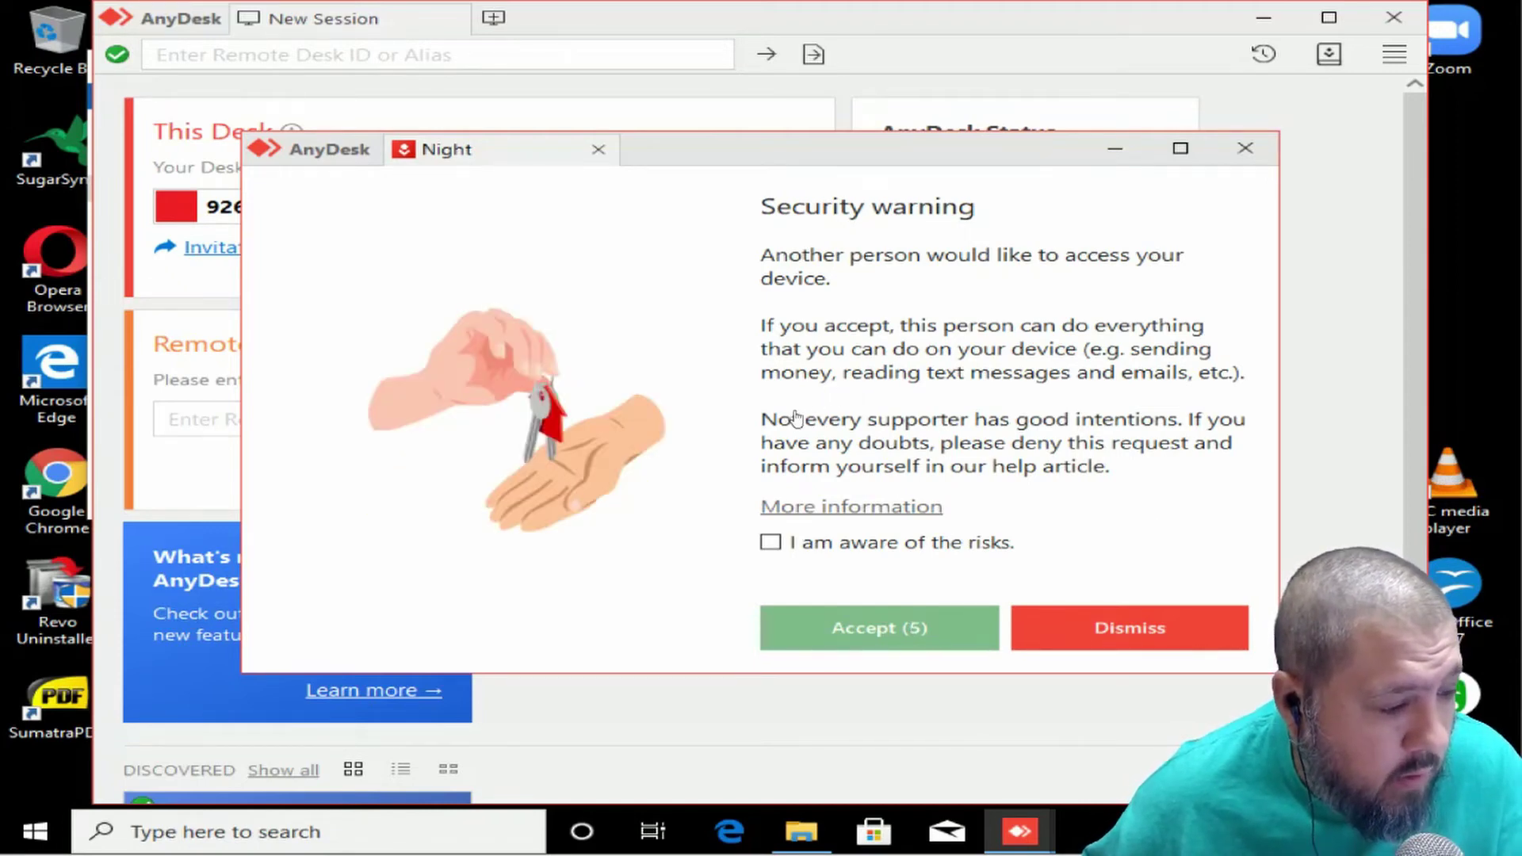
Acknowledge the security warning's risks and accept the new session request with every permission enabled except privacy mode.
left_click(770, 544)
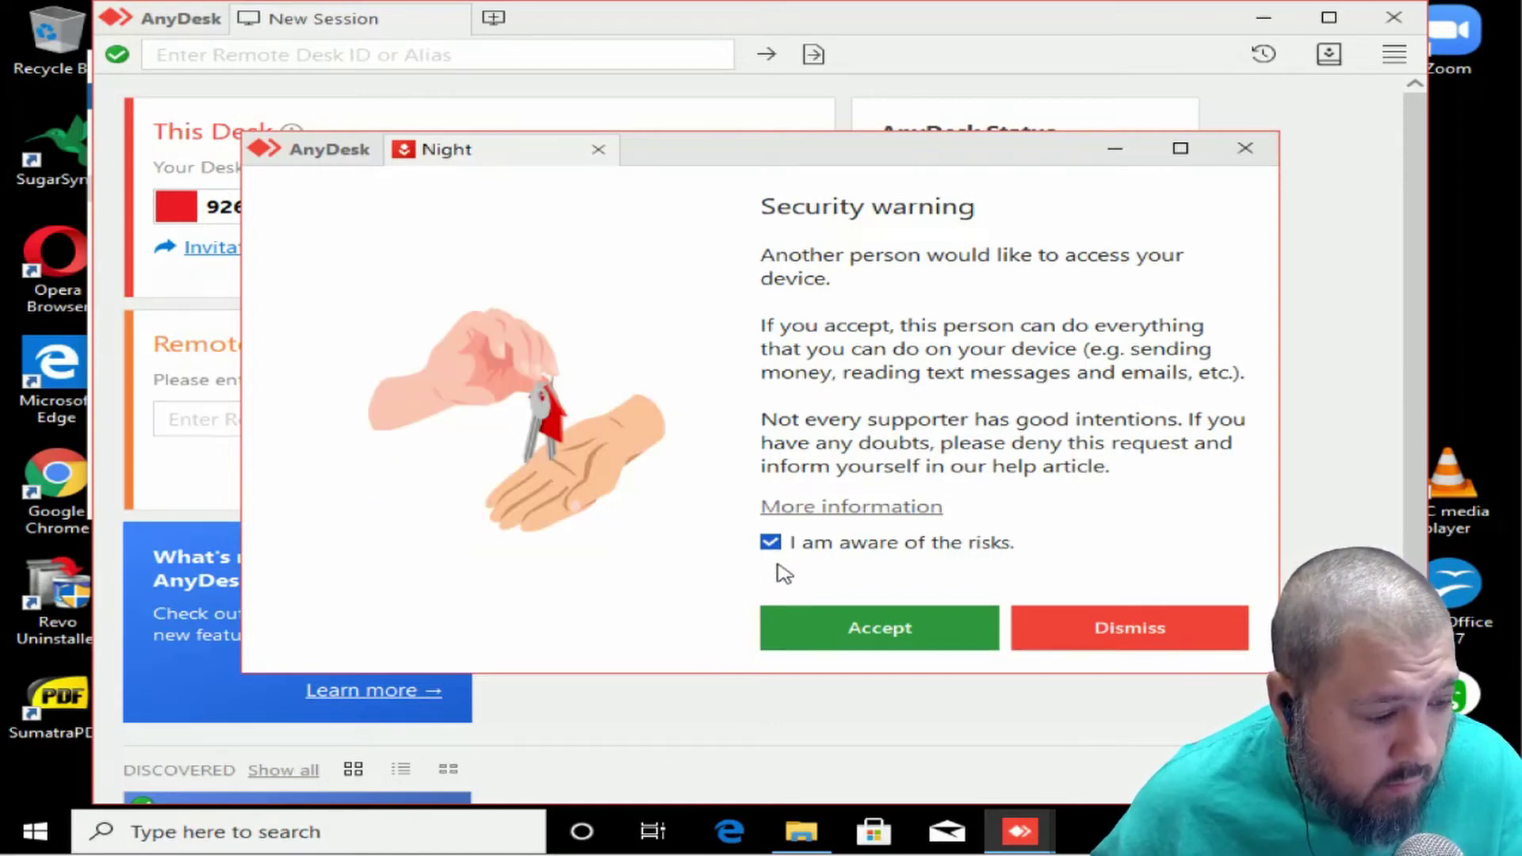
left_click(810, 621)
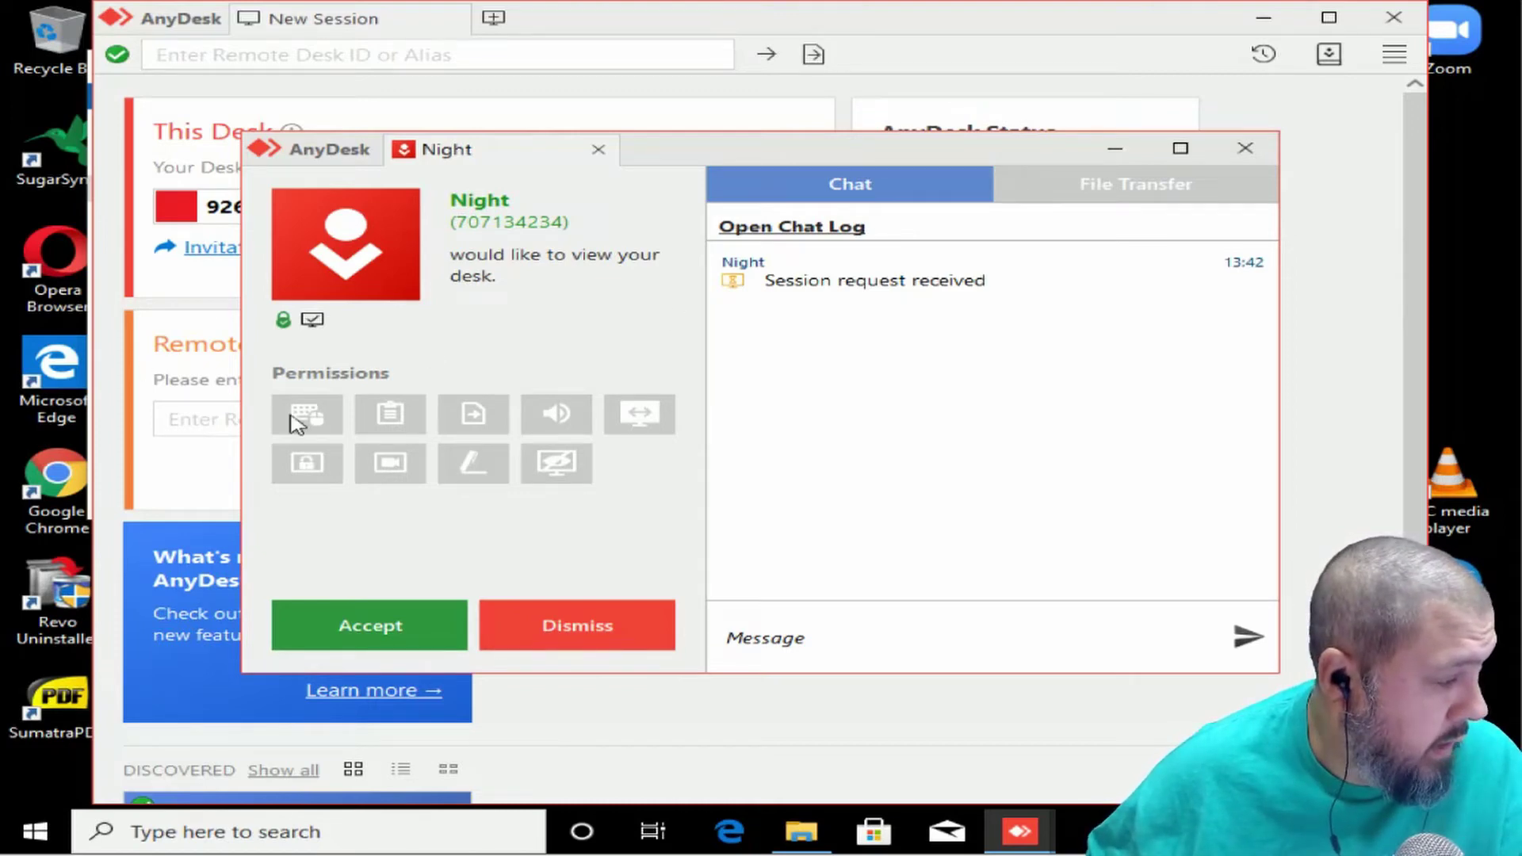
left_click(337, 424)
left_click(387, 413)
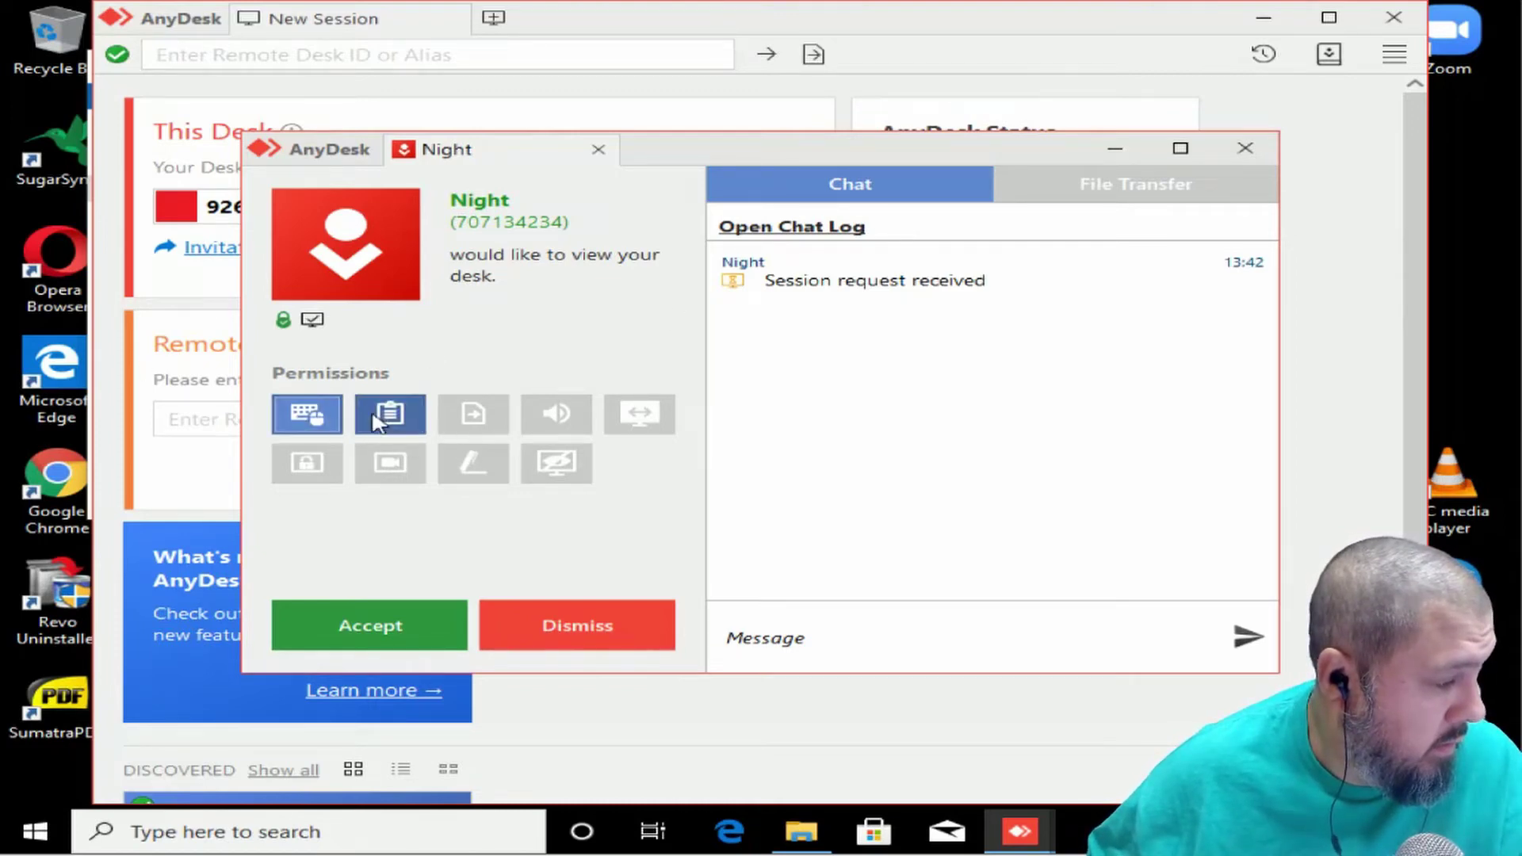
left_click(473, 416)
left_click(542, 420)
left_click(639, 419)
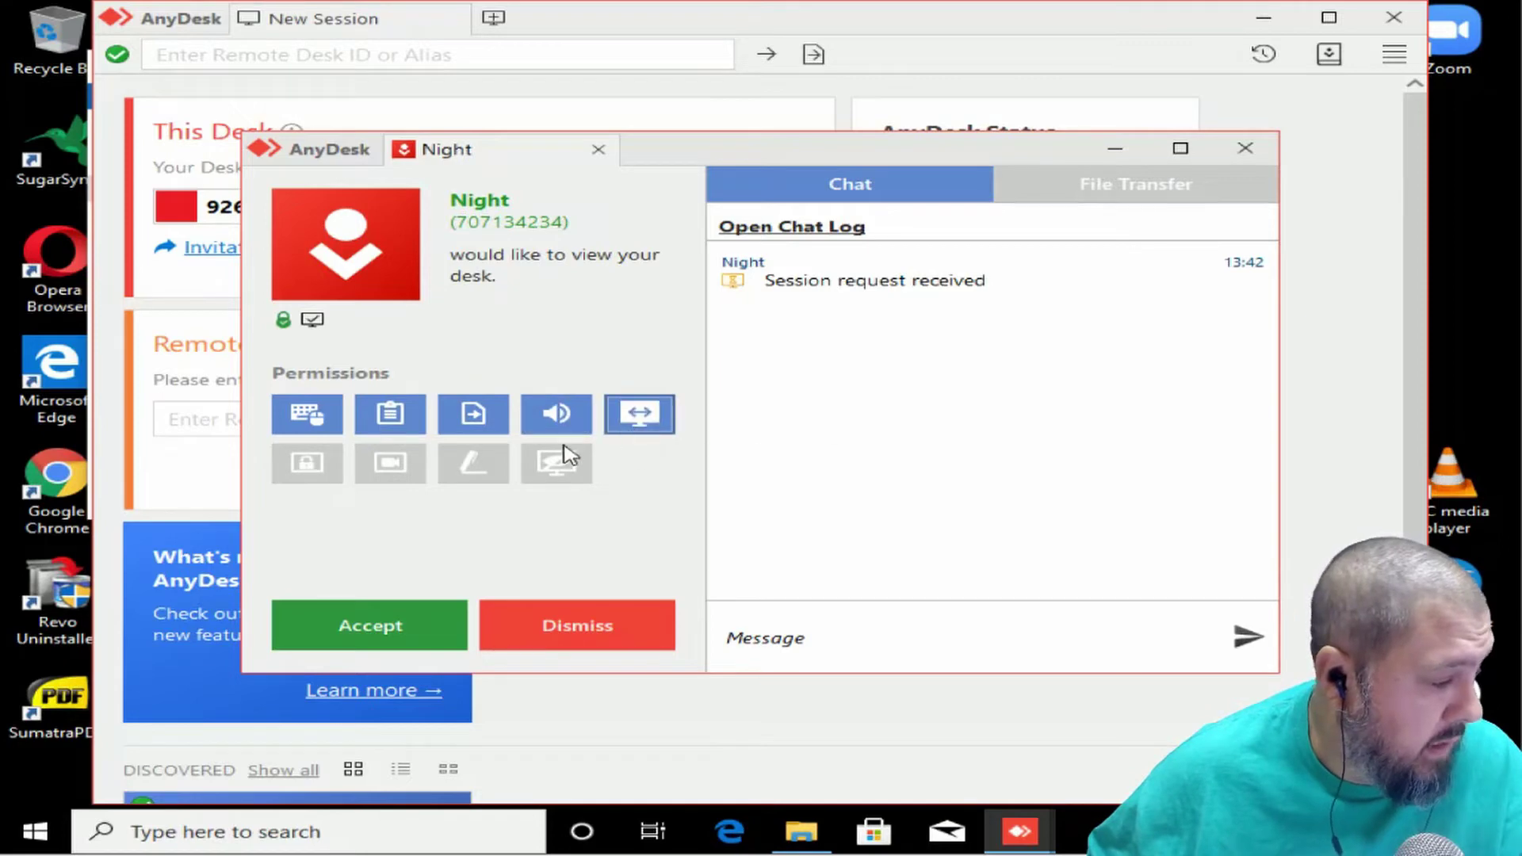
left_click(473, 463)
left_click(391, 461)
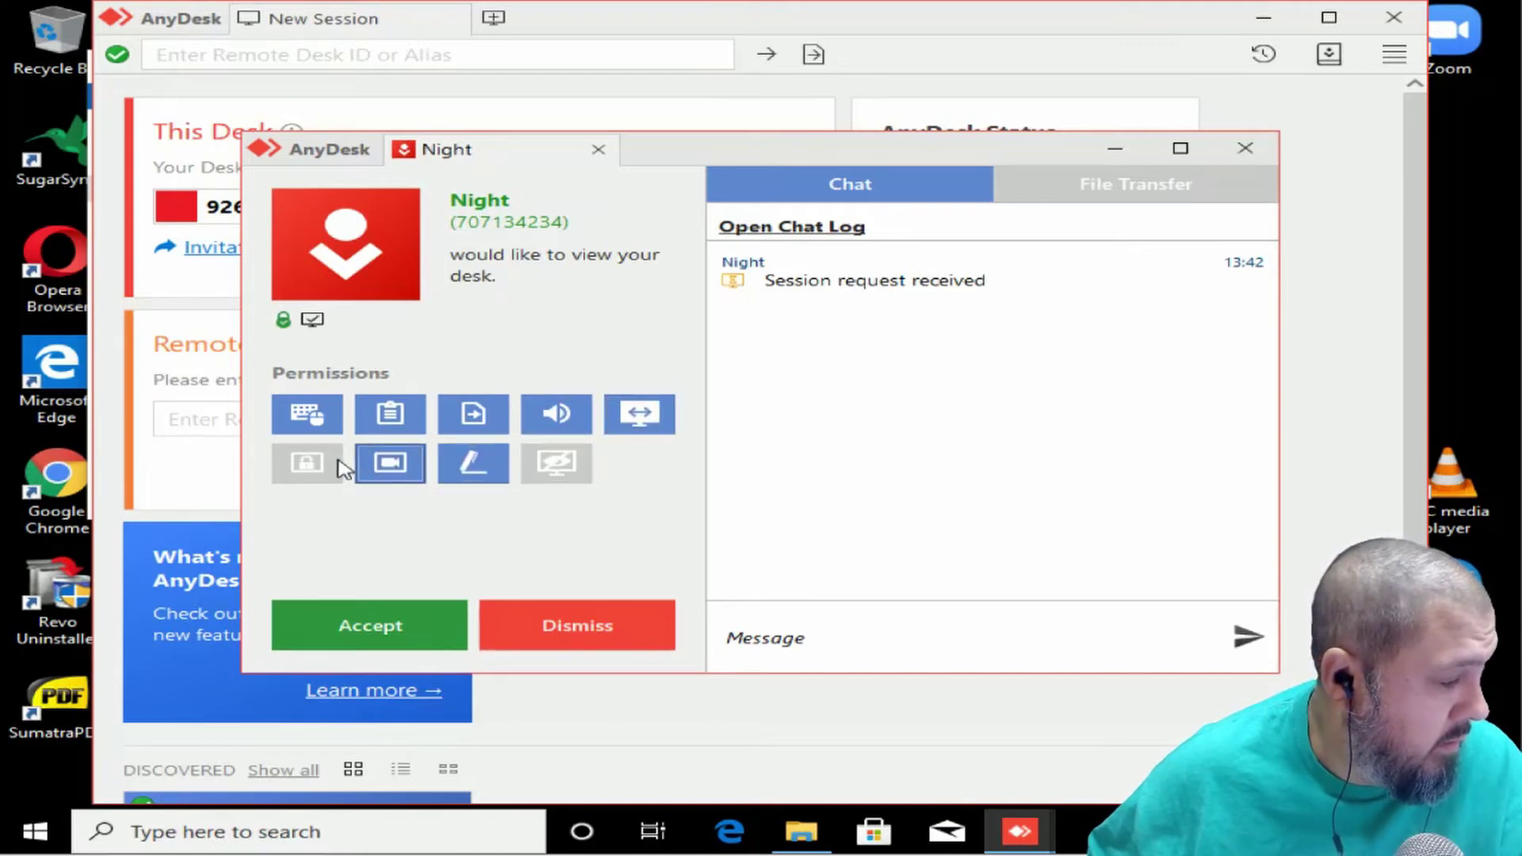
left_click(317, 462)
left_click(382, 631)
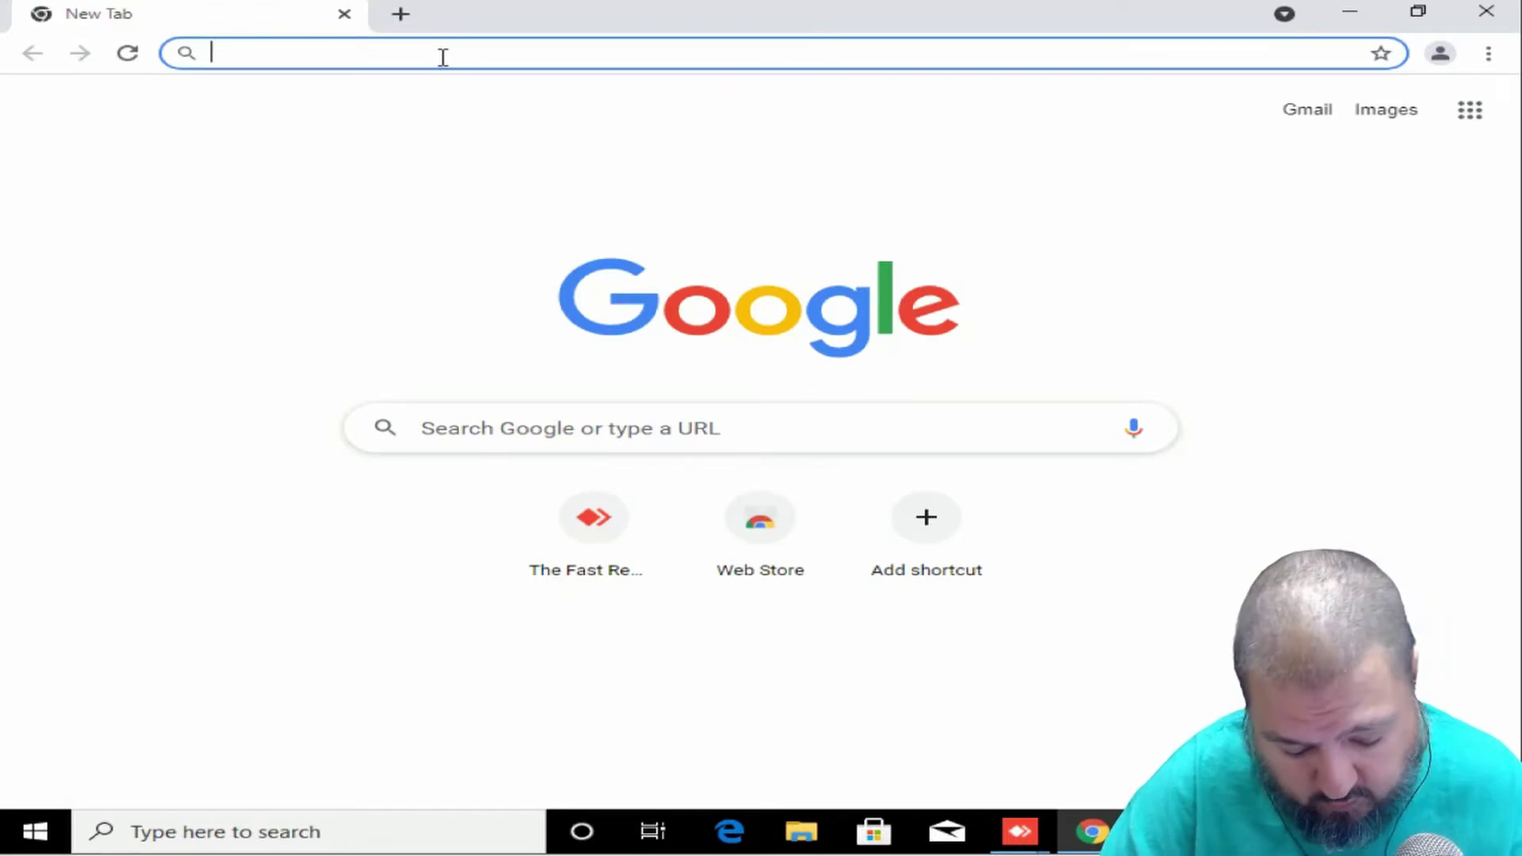
type("ww")
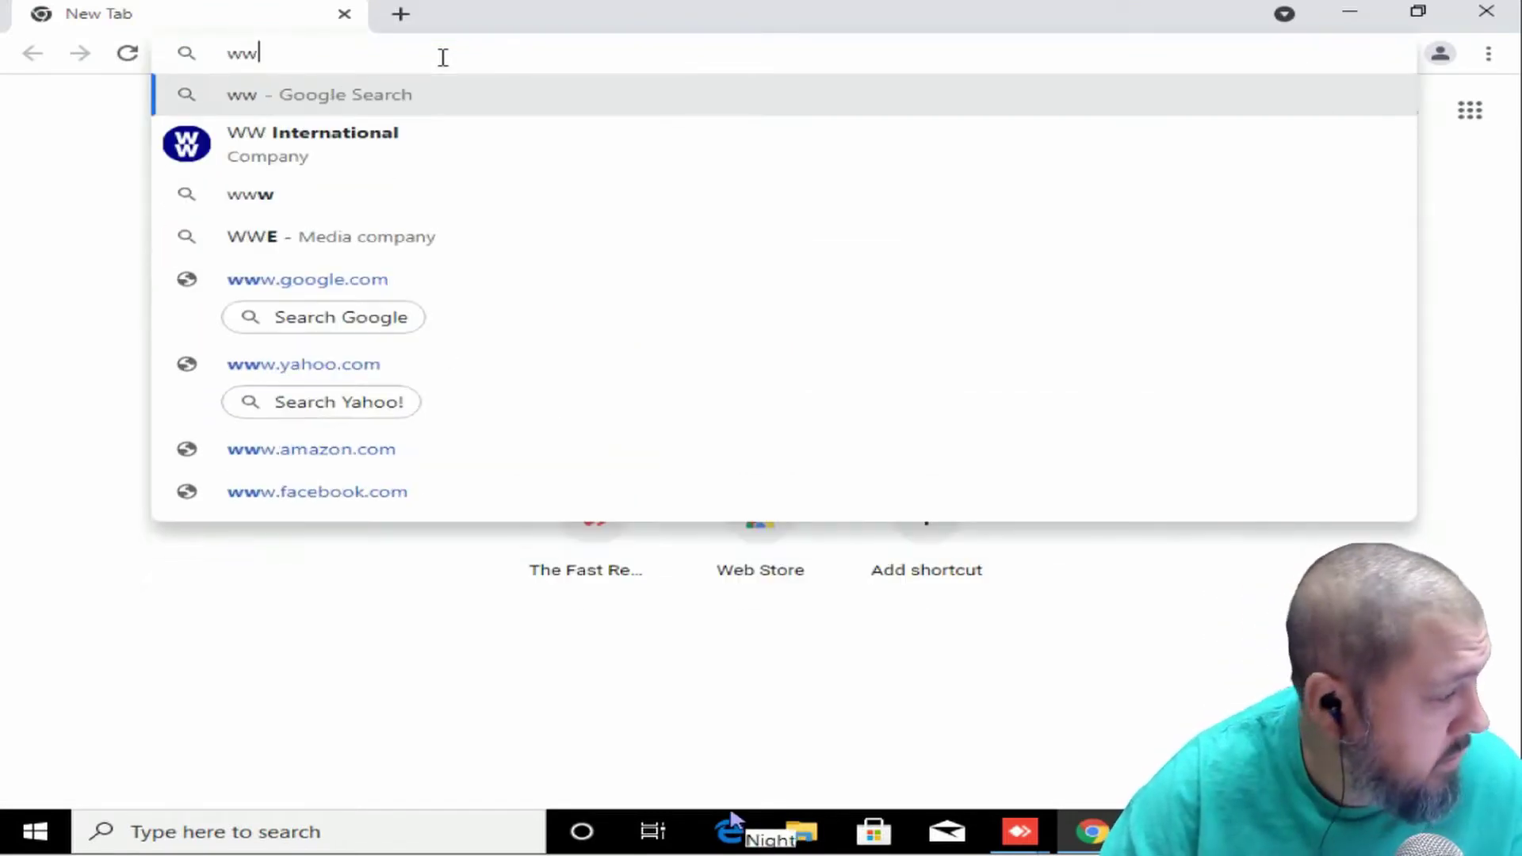
type("w.")
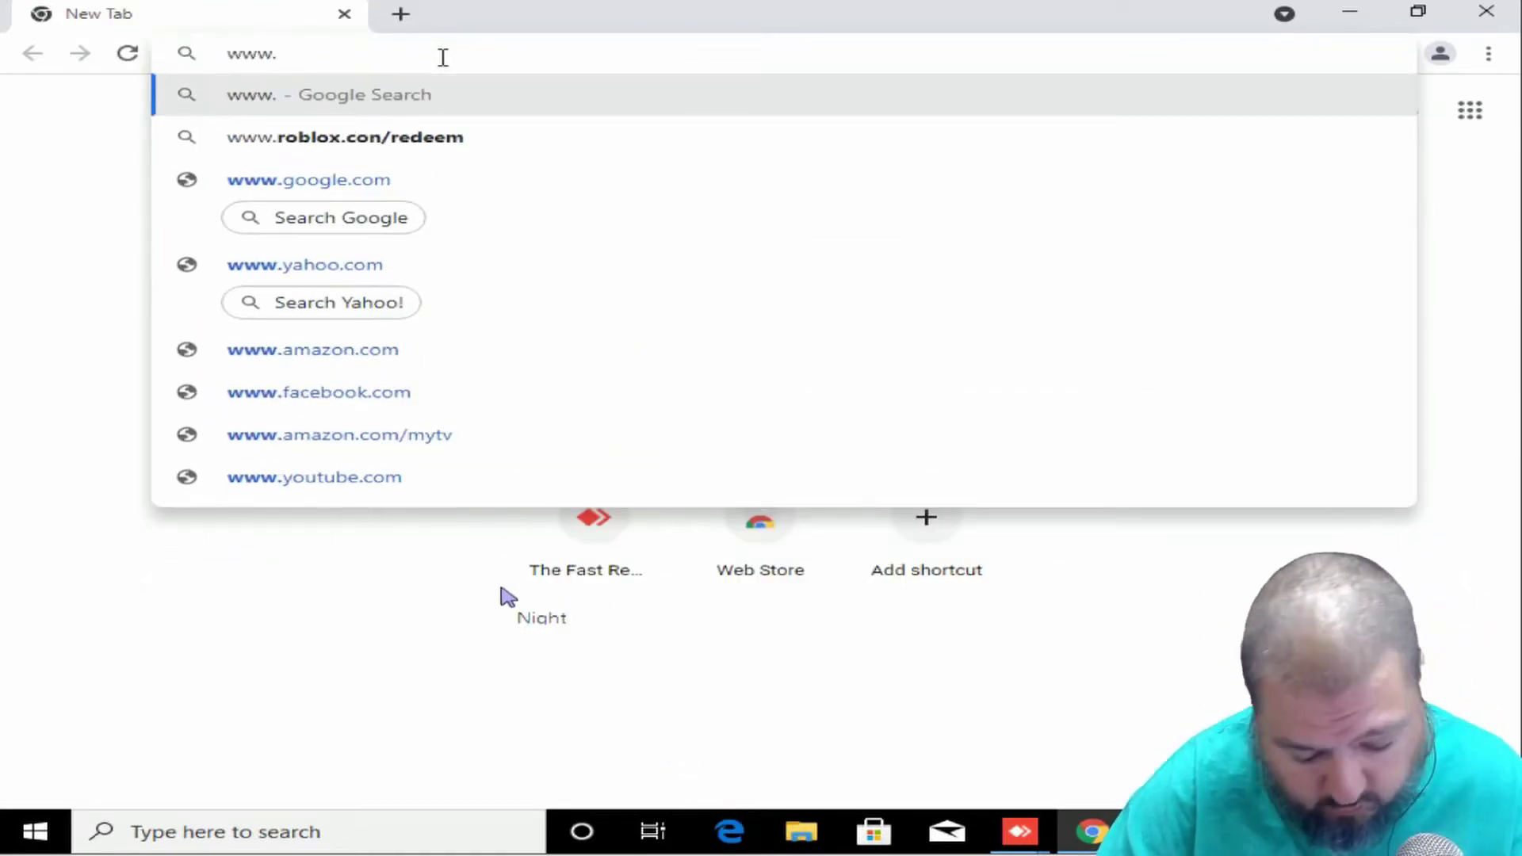
type("you")
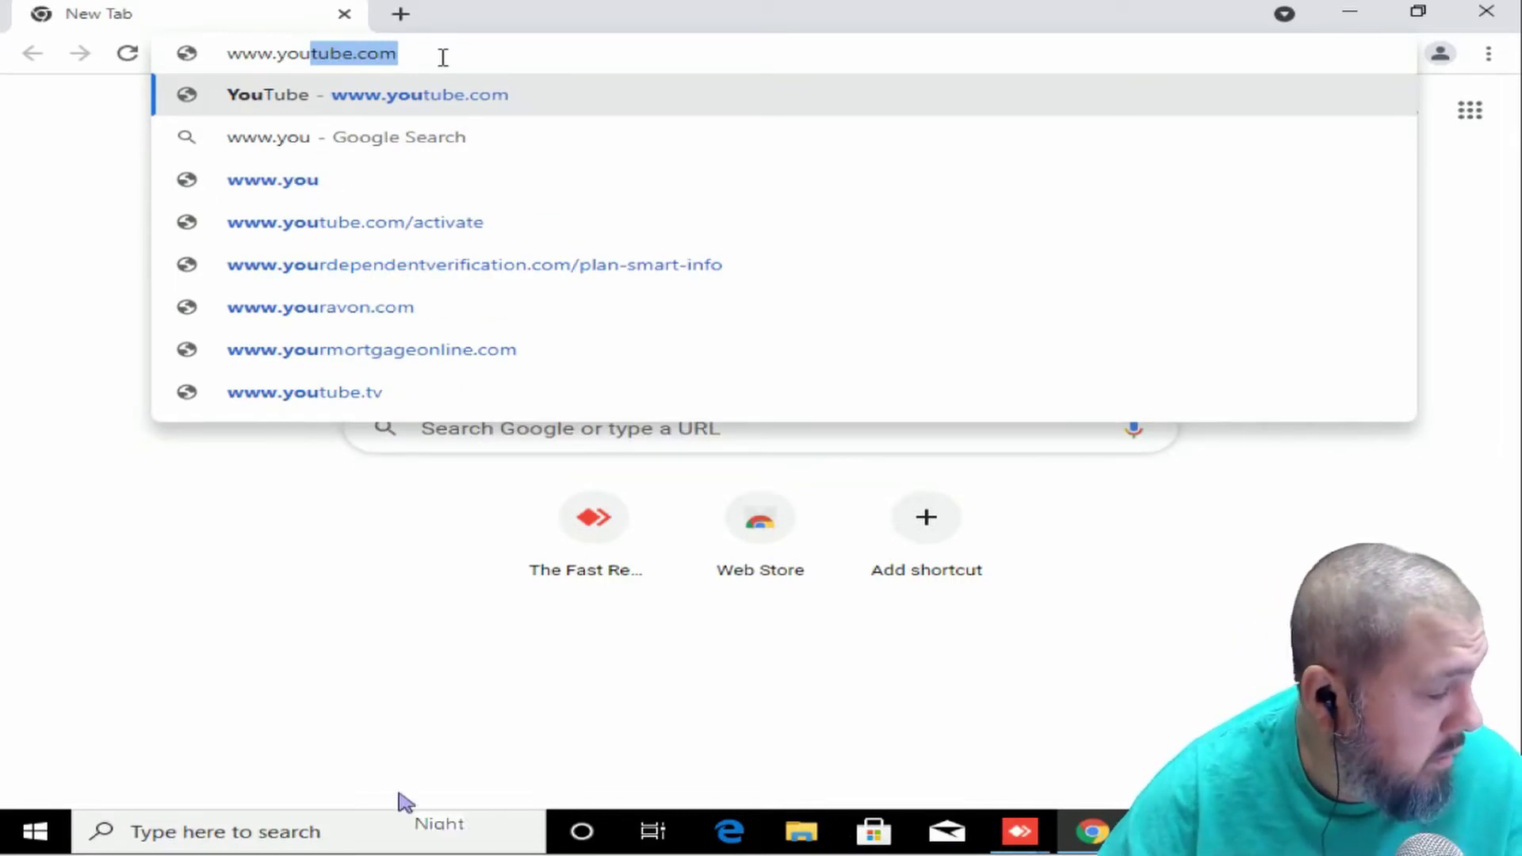
key("Right")
key("Return")
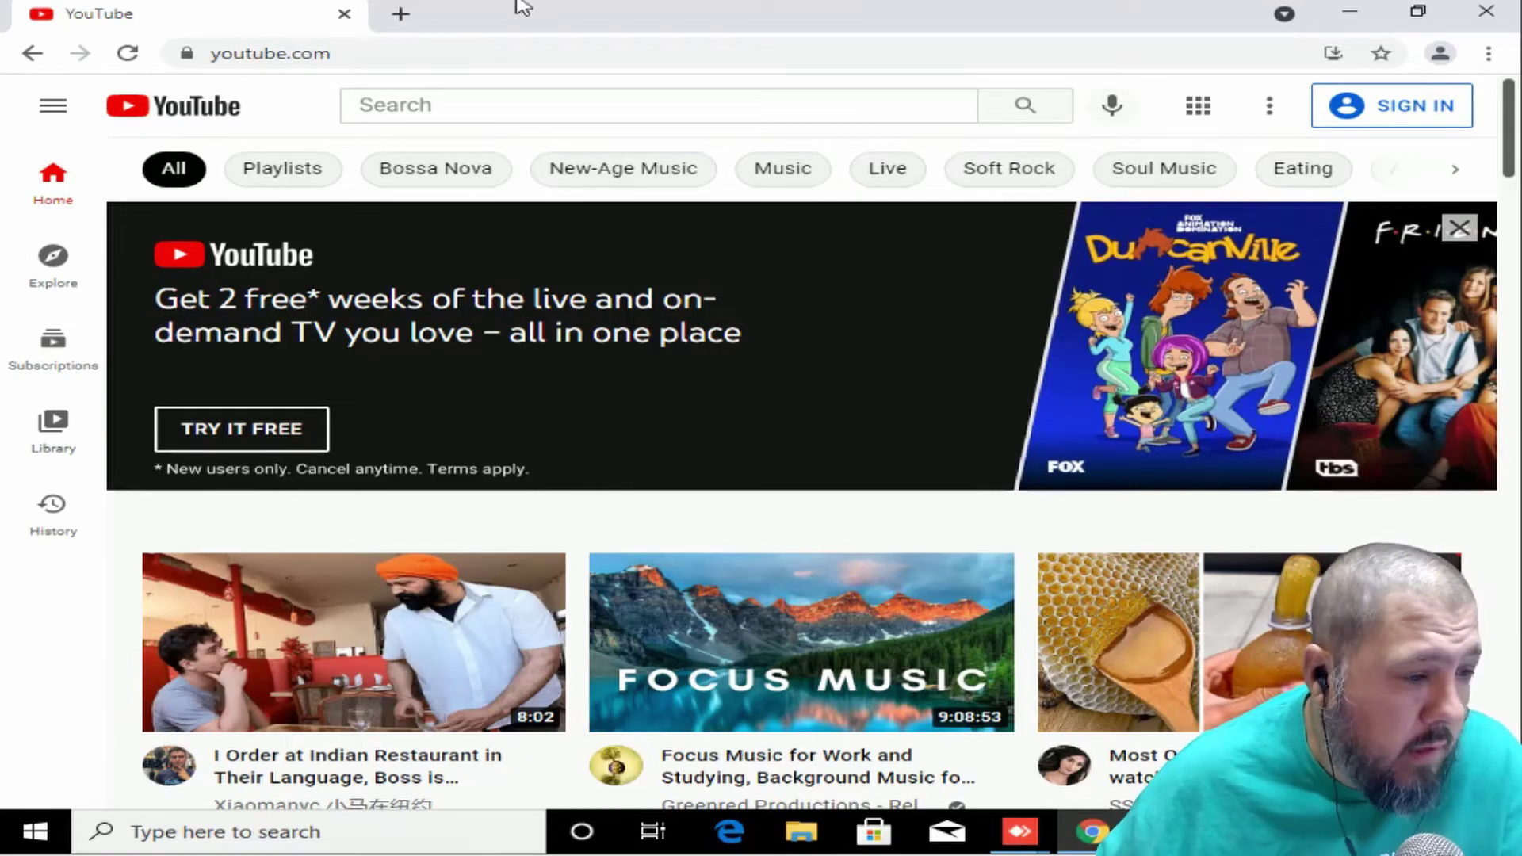
Close the browser and switch from the session window to the main AnyDesk window.
left_click(1479, 12)
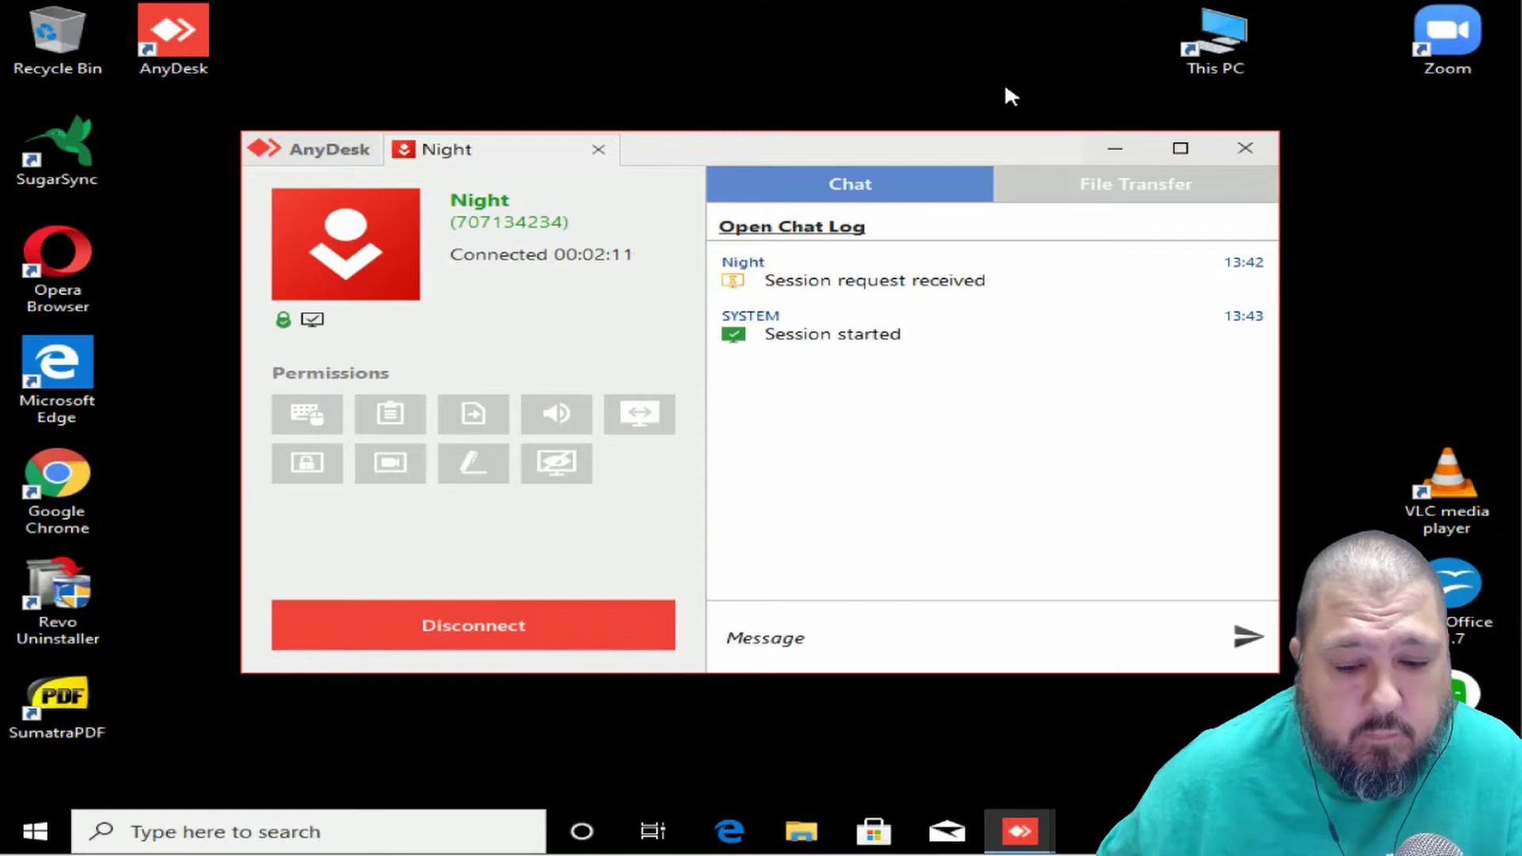
left_click(1116, 150)
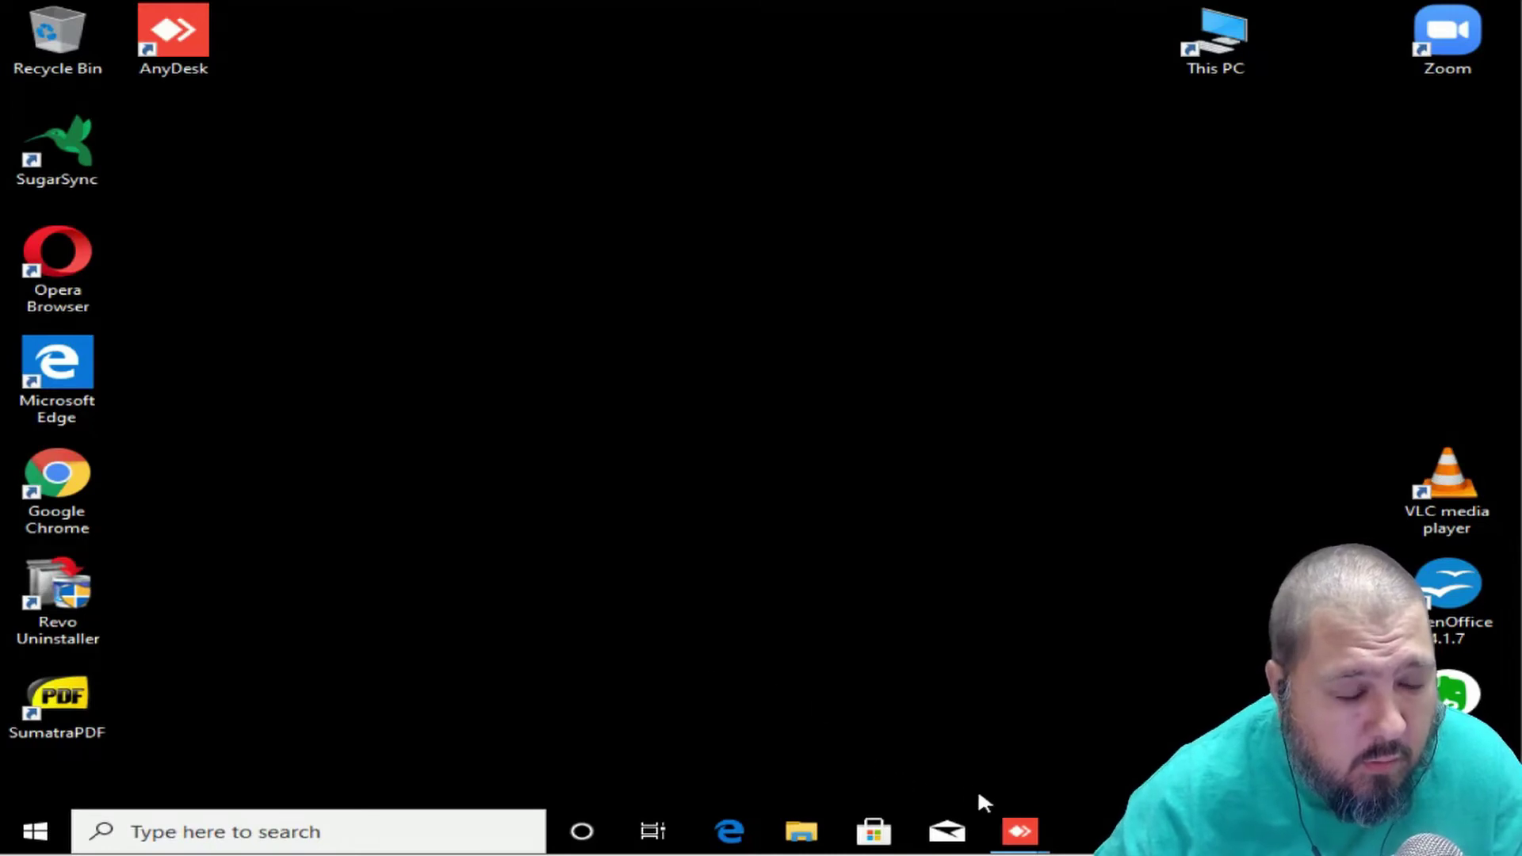
mouse_move(1017, 826)
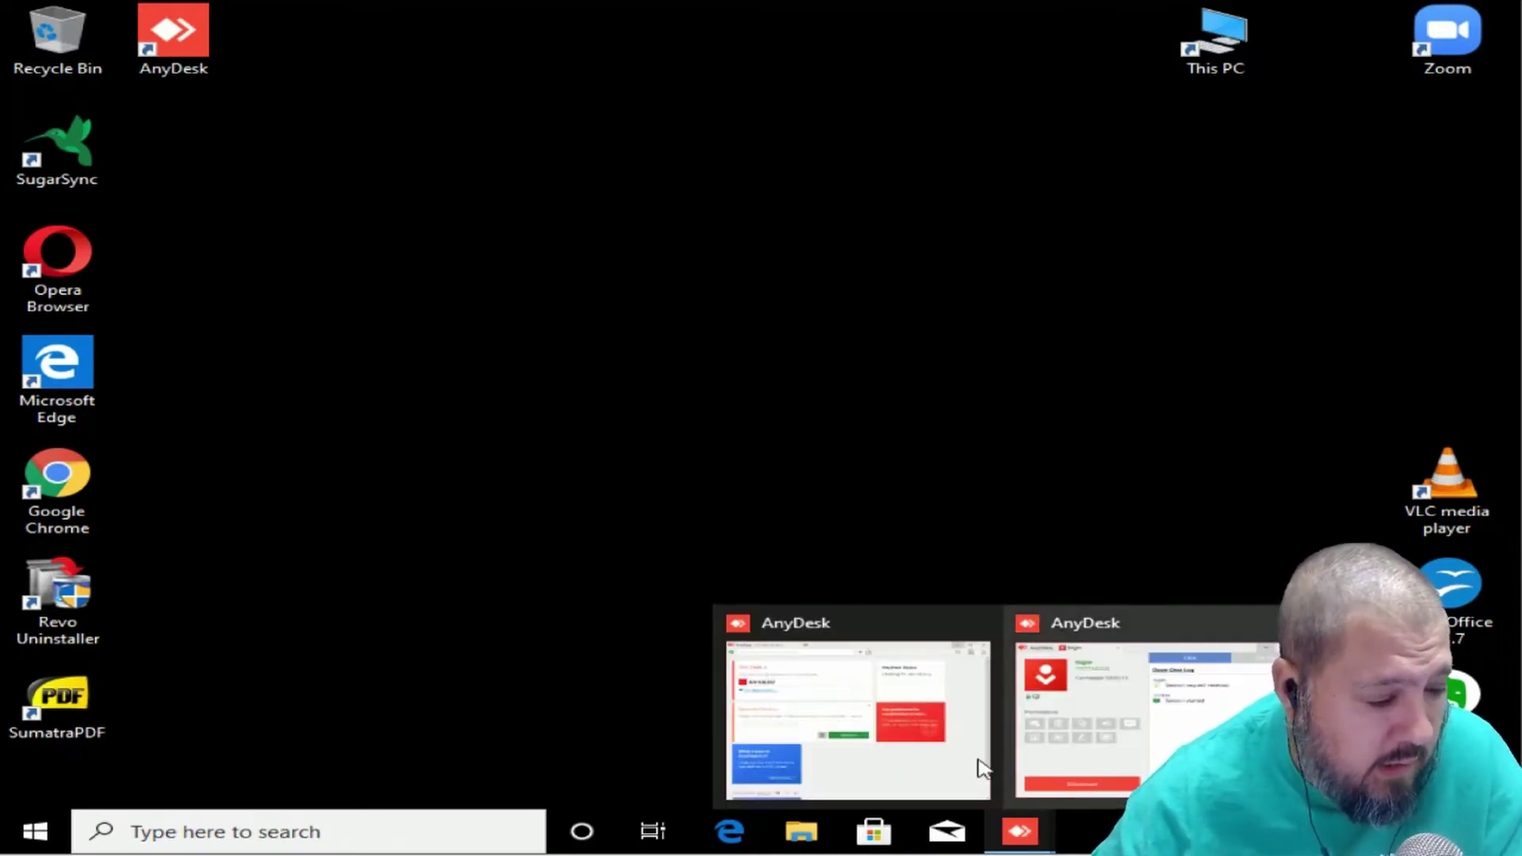
left_click(920, 735)
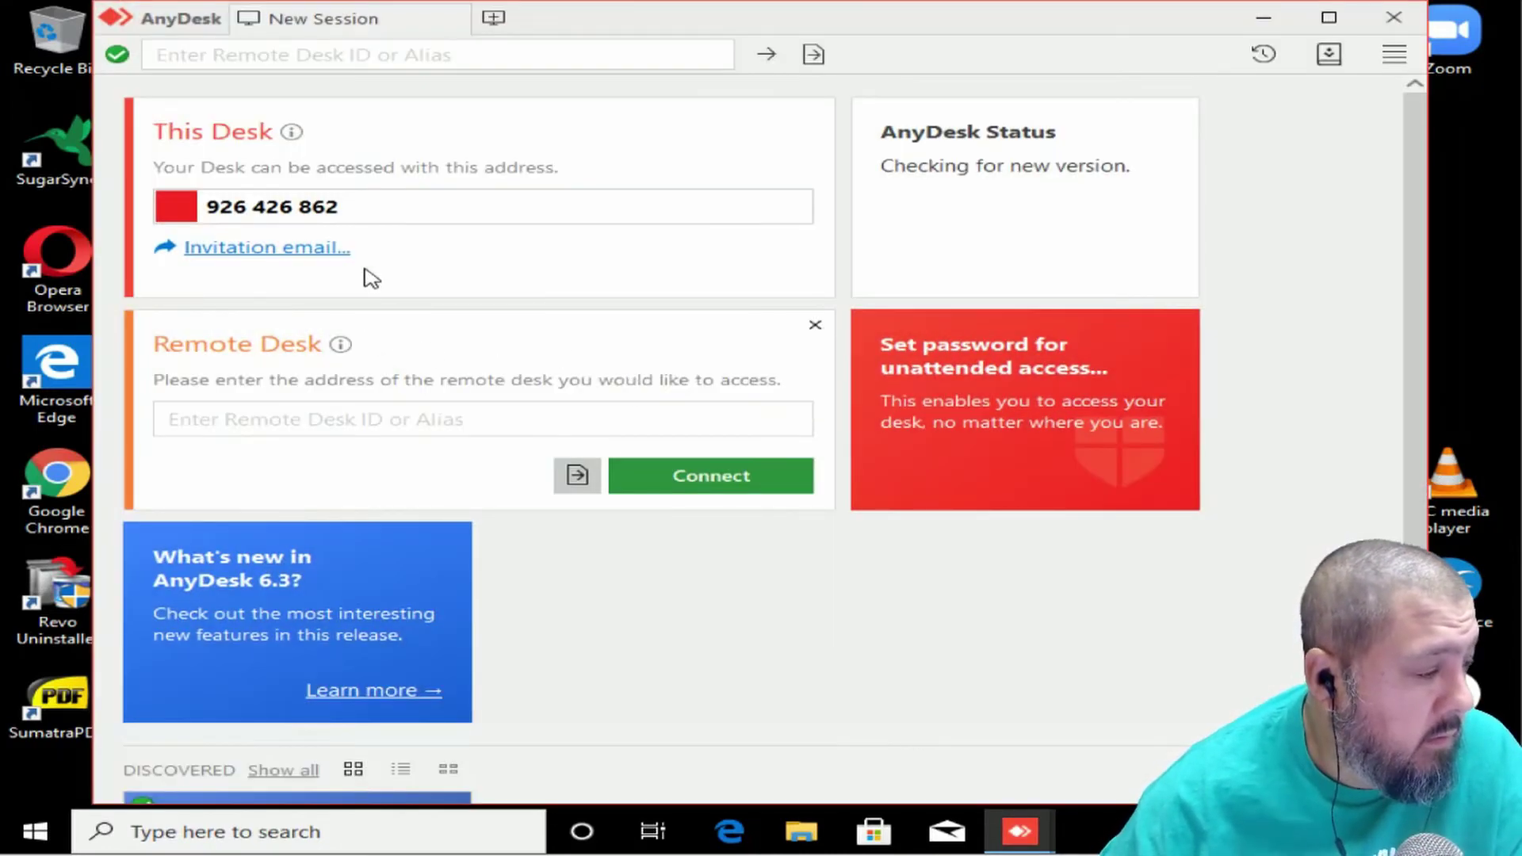
Open the unattended access security settings with administrator approval and set interactive access to never show incoming session requests.
left_click(962, 353)
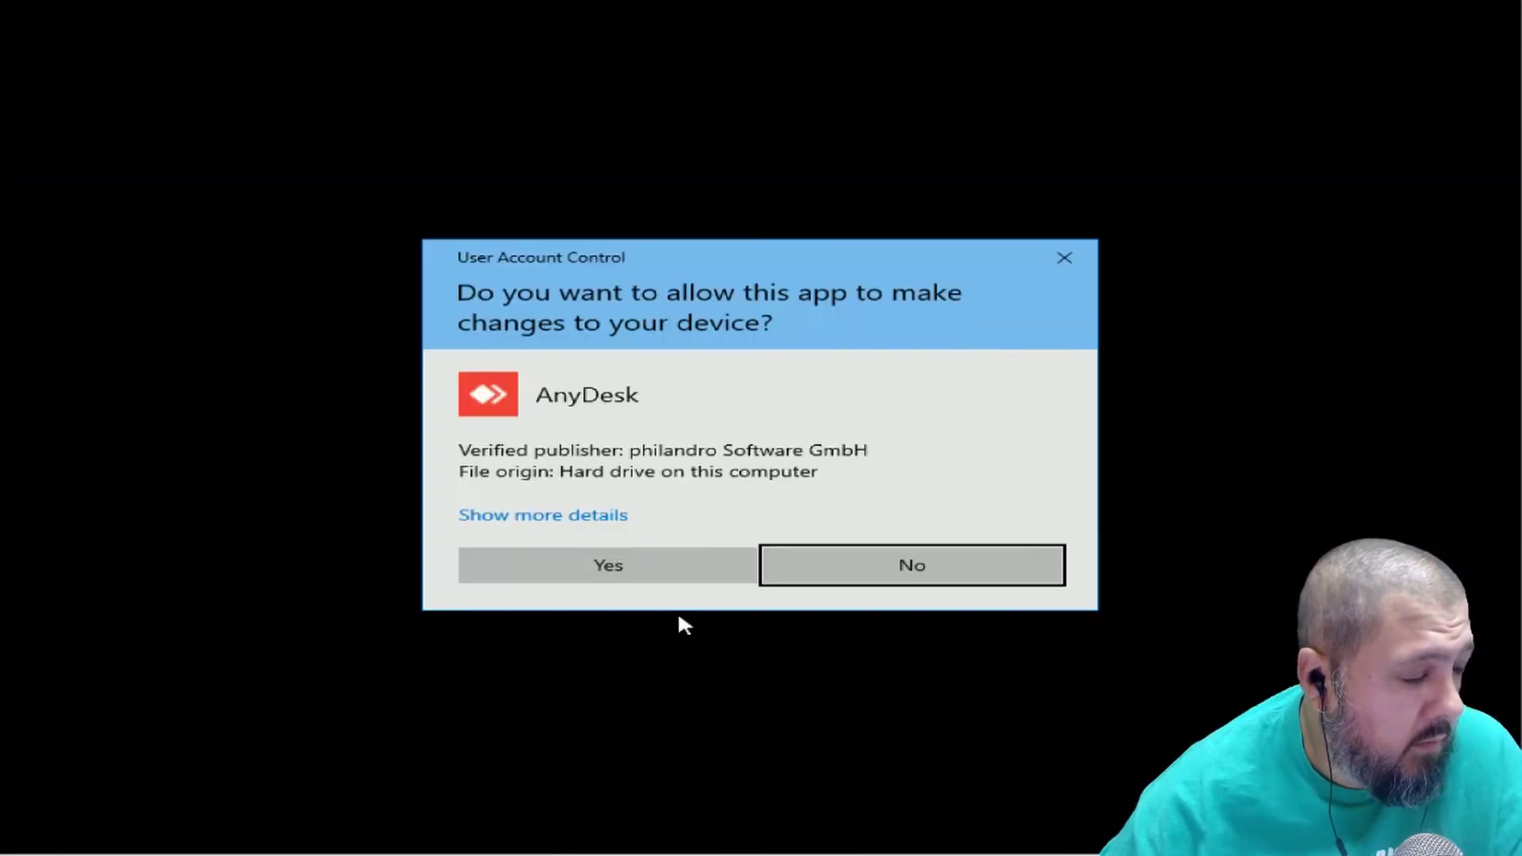
left_click(595, 566)
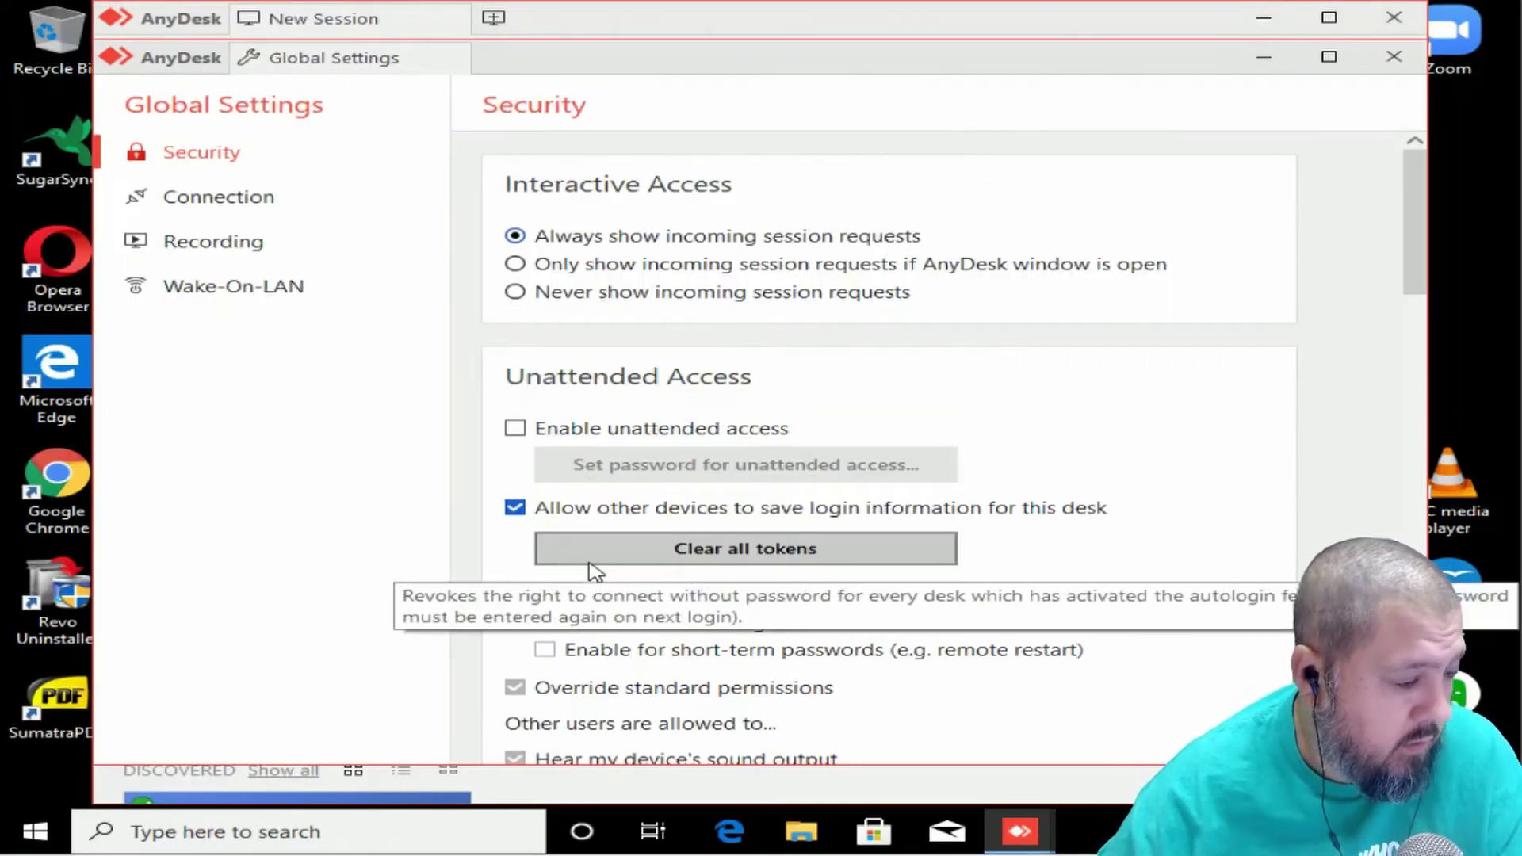
left_click(542, 295)
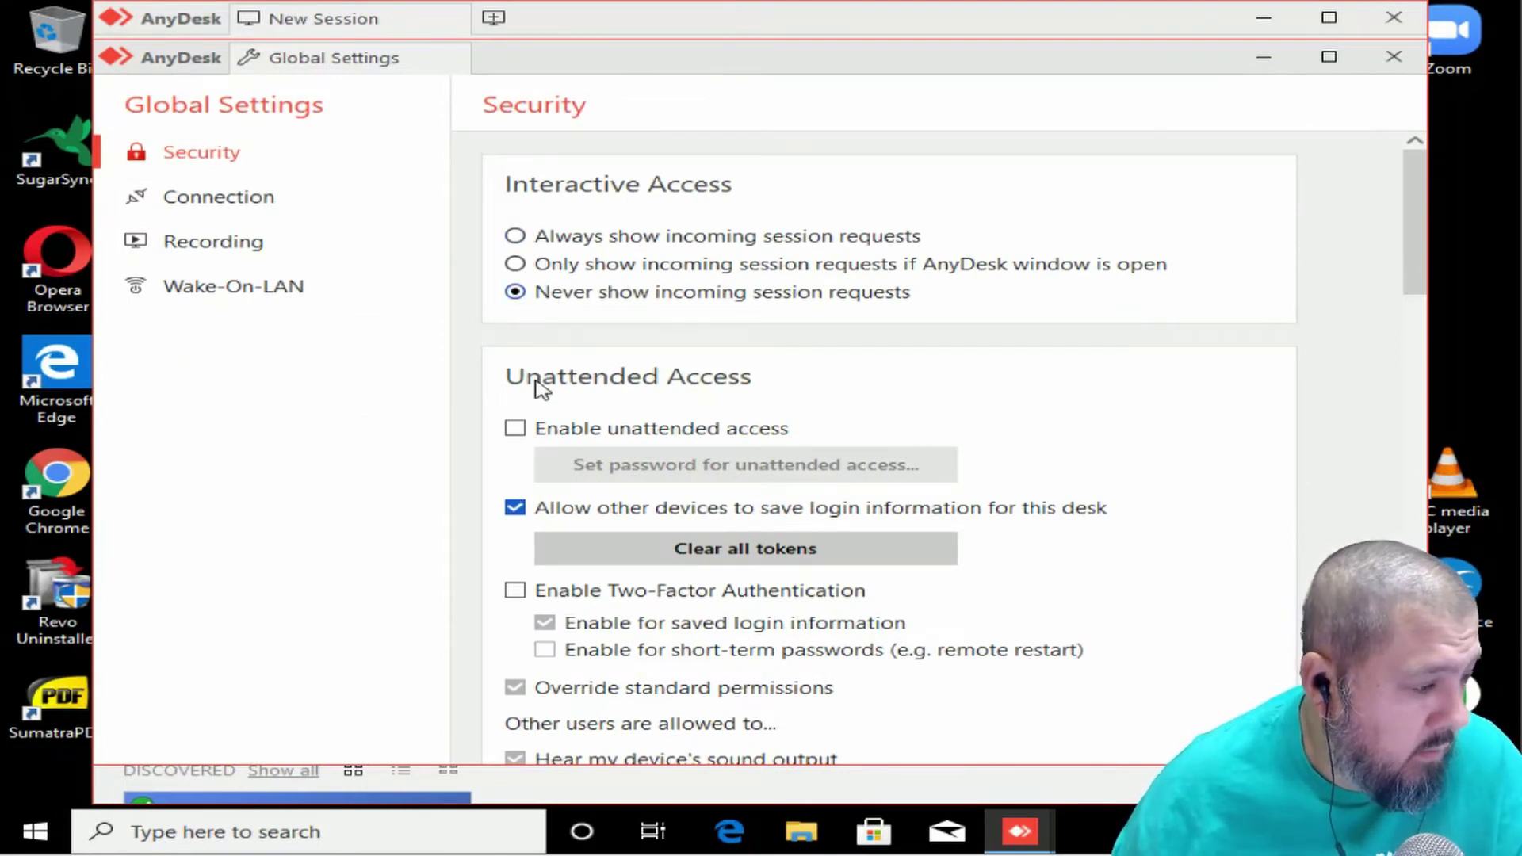
Enable unattended access, enter and confirm its password, and apply it.
left_click(513, 431)
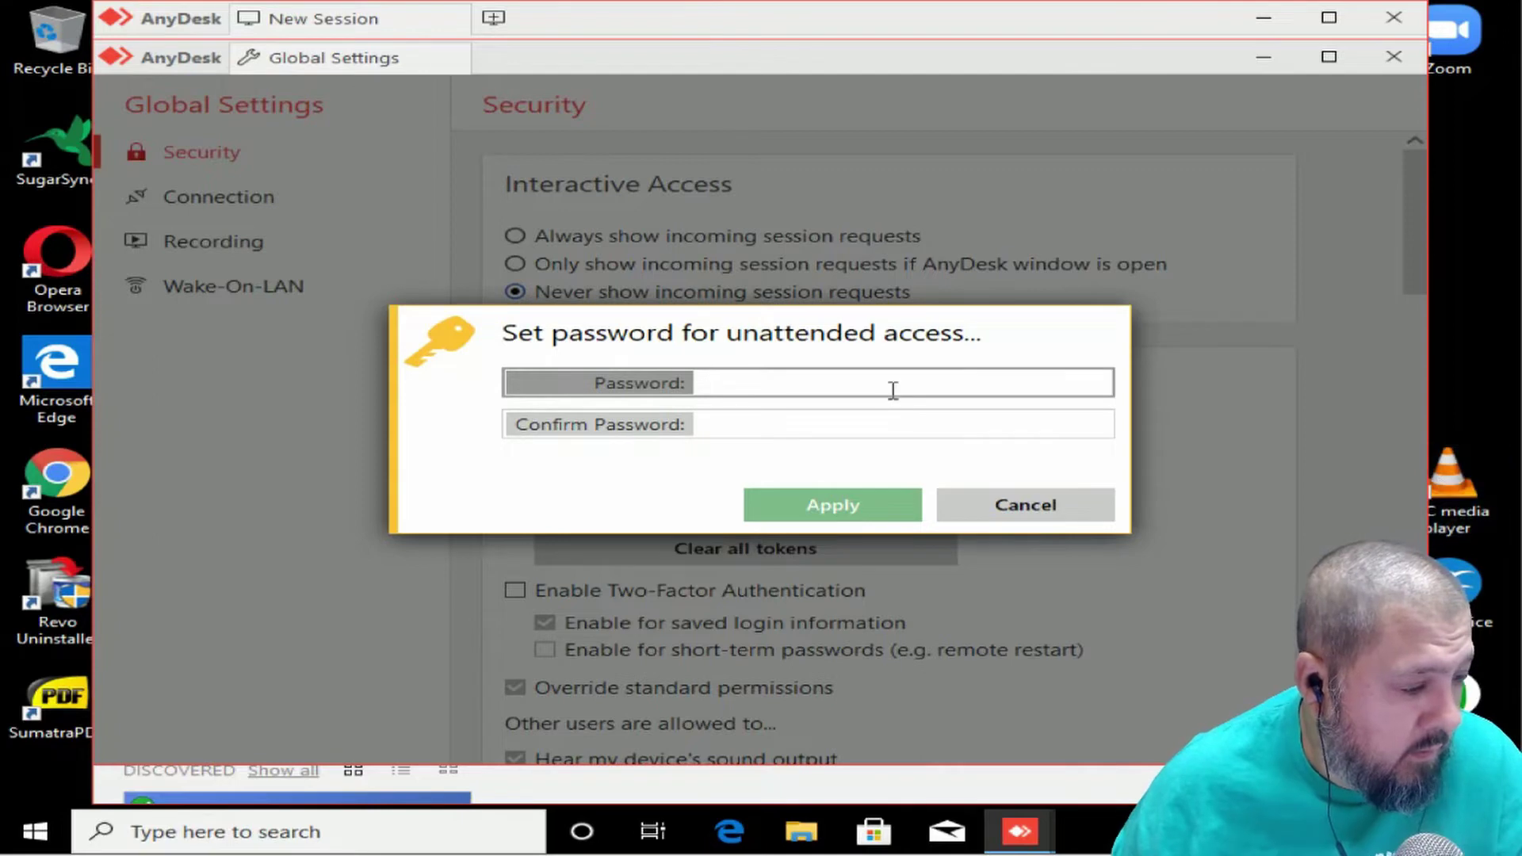
type("a")
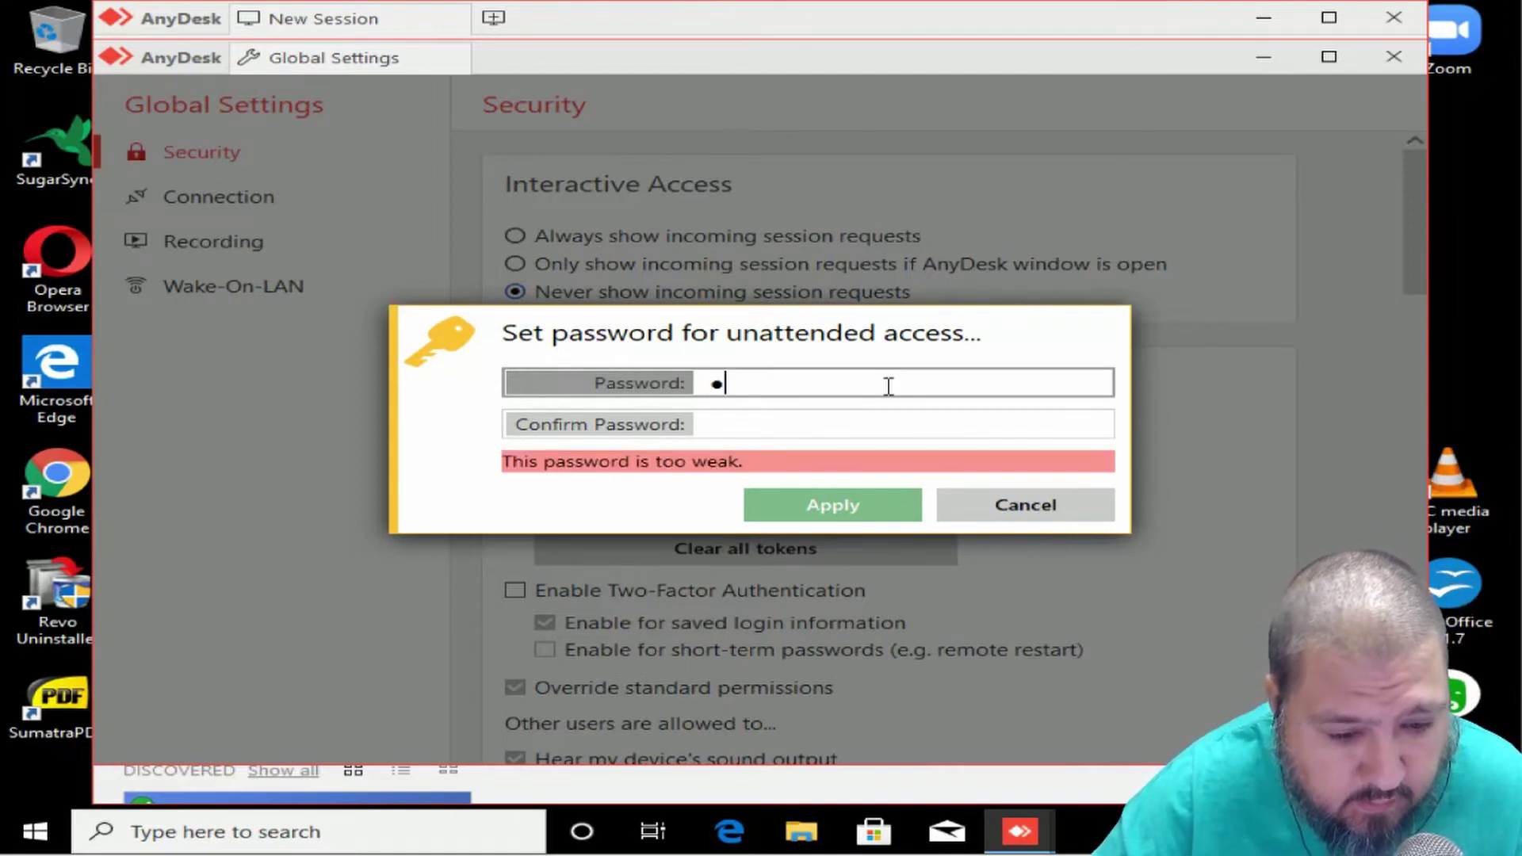
type("a")
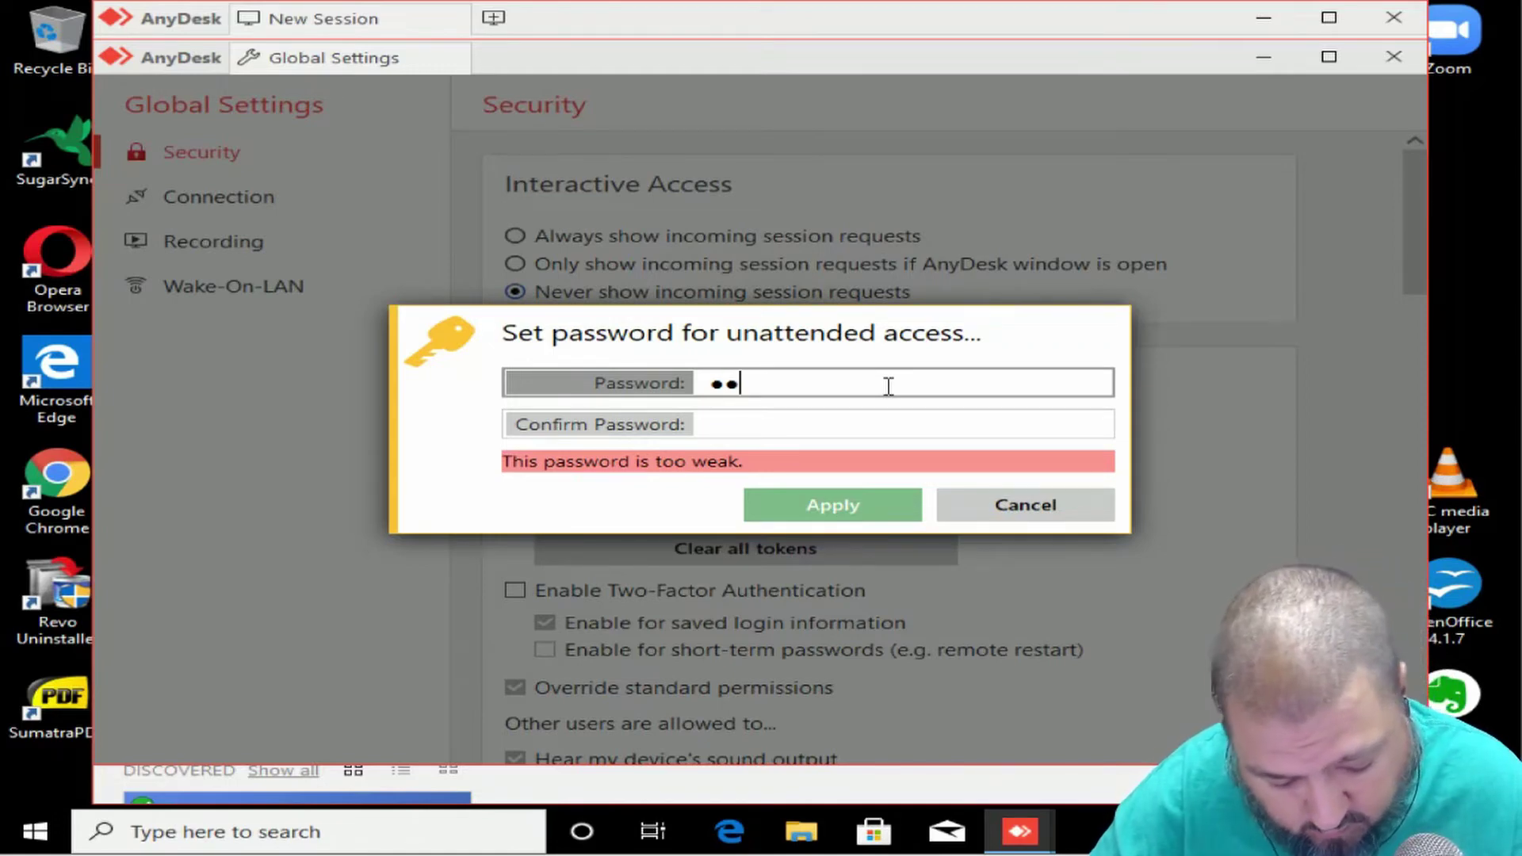
type("aaaaaa")
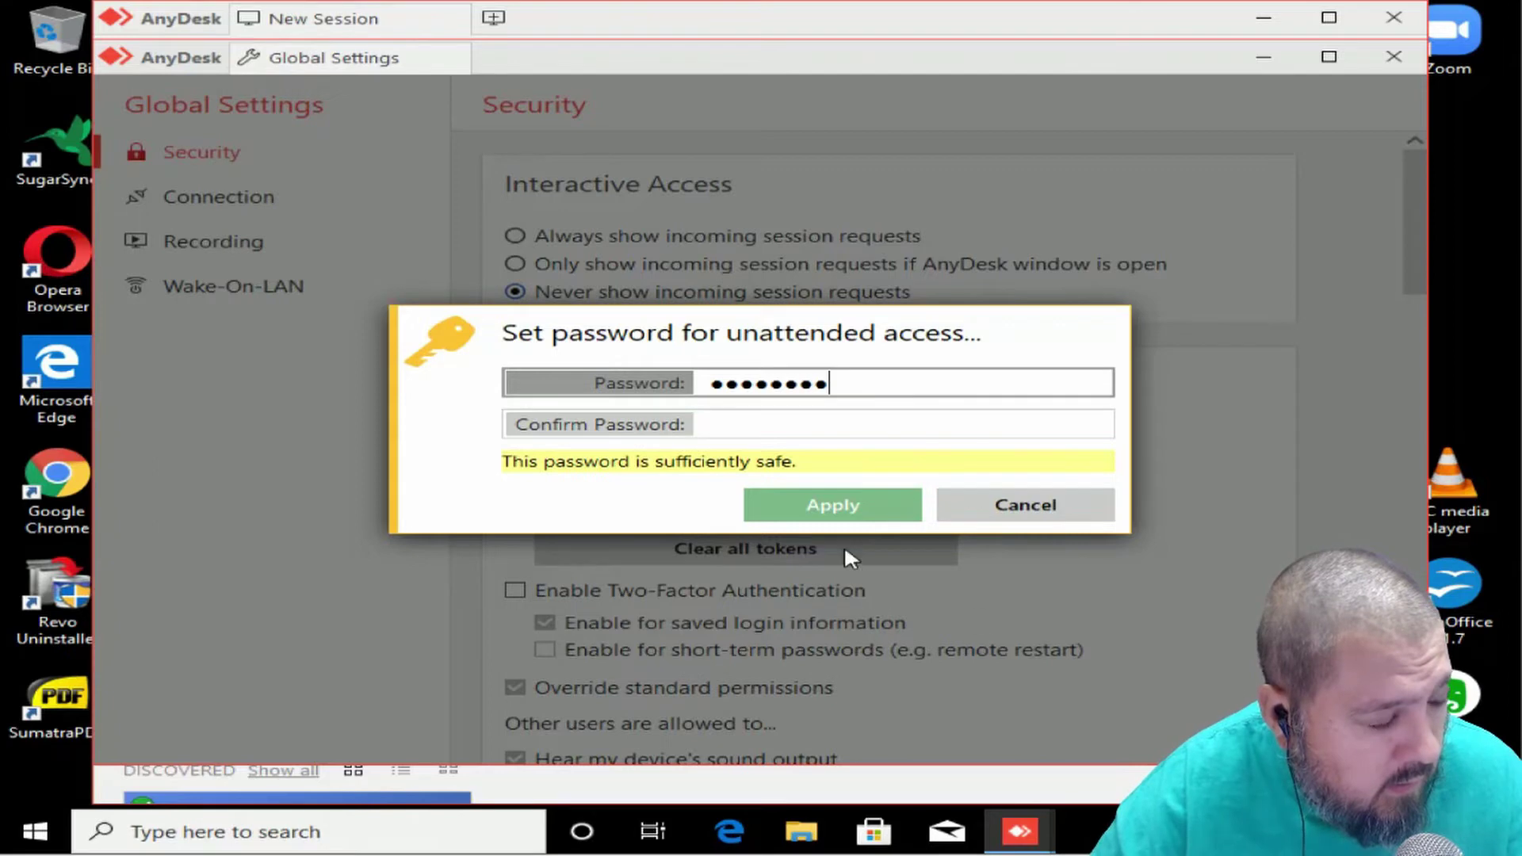
key("Tab")
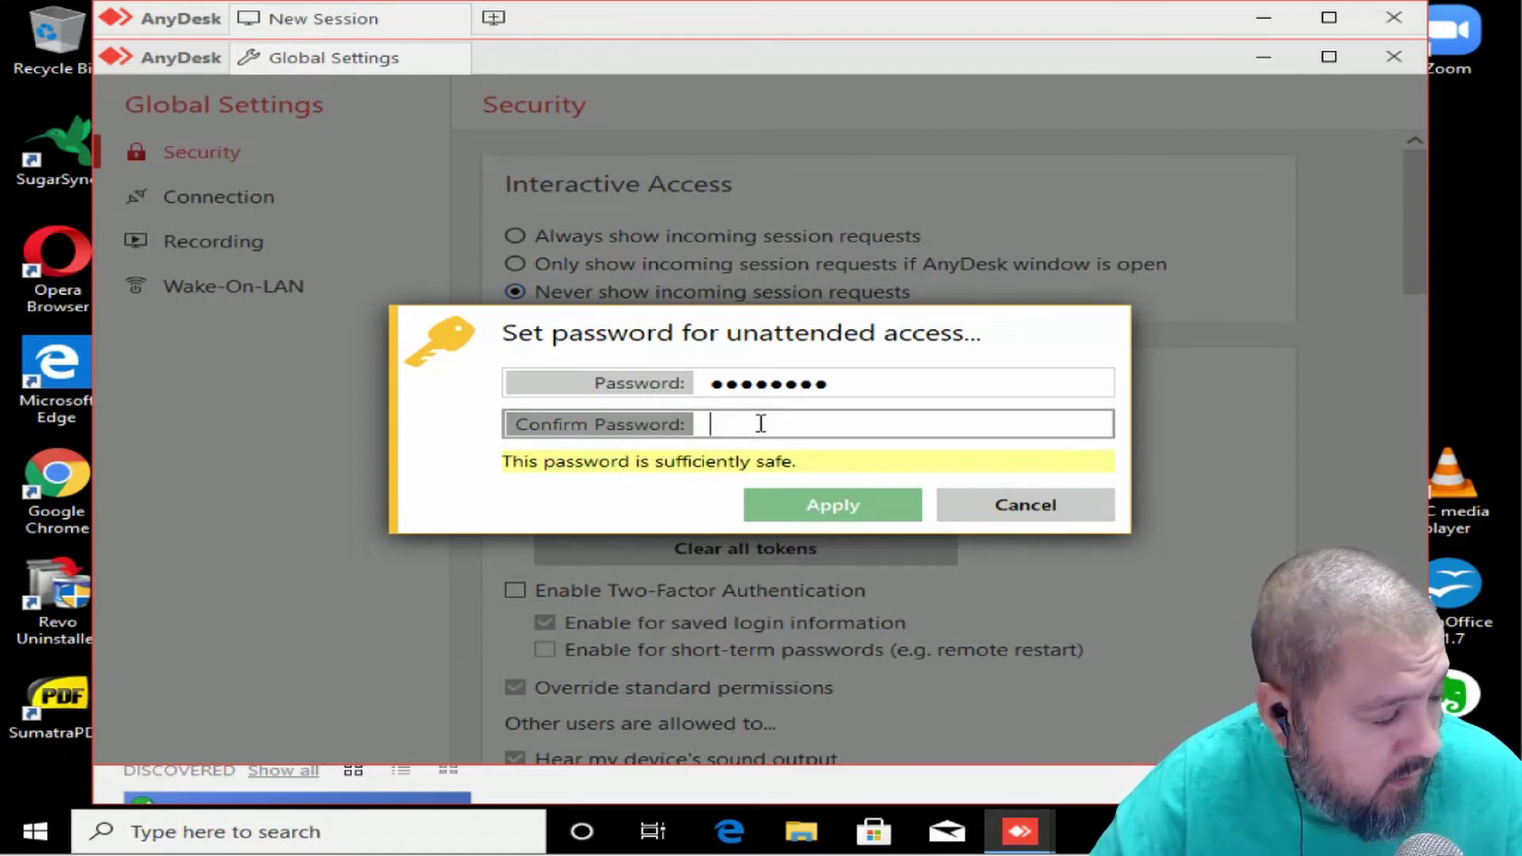
type("aa")
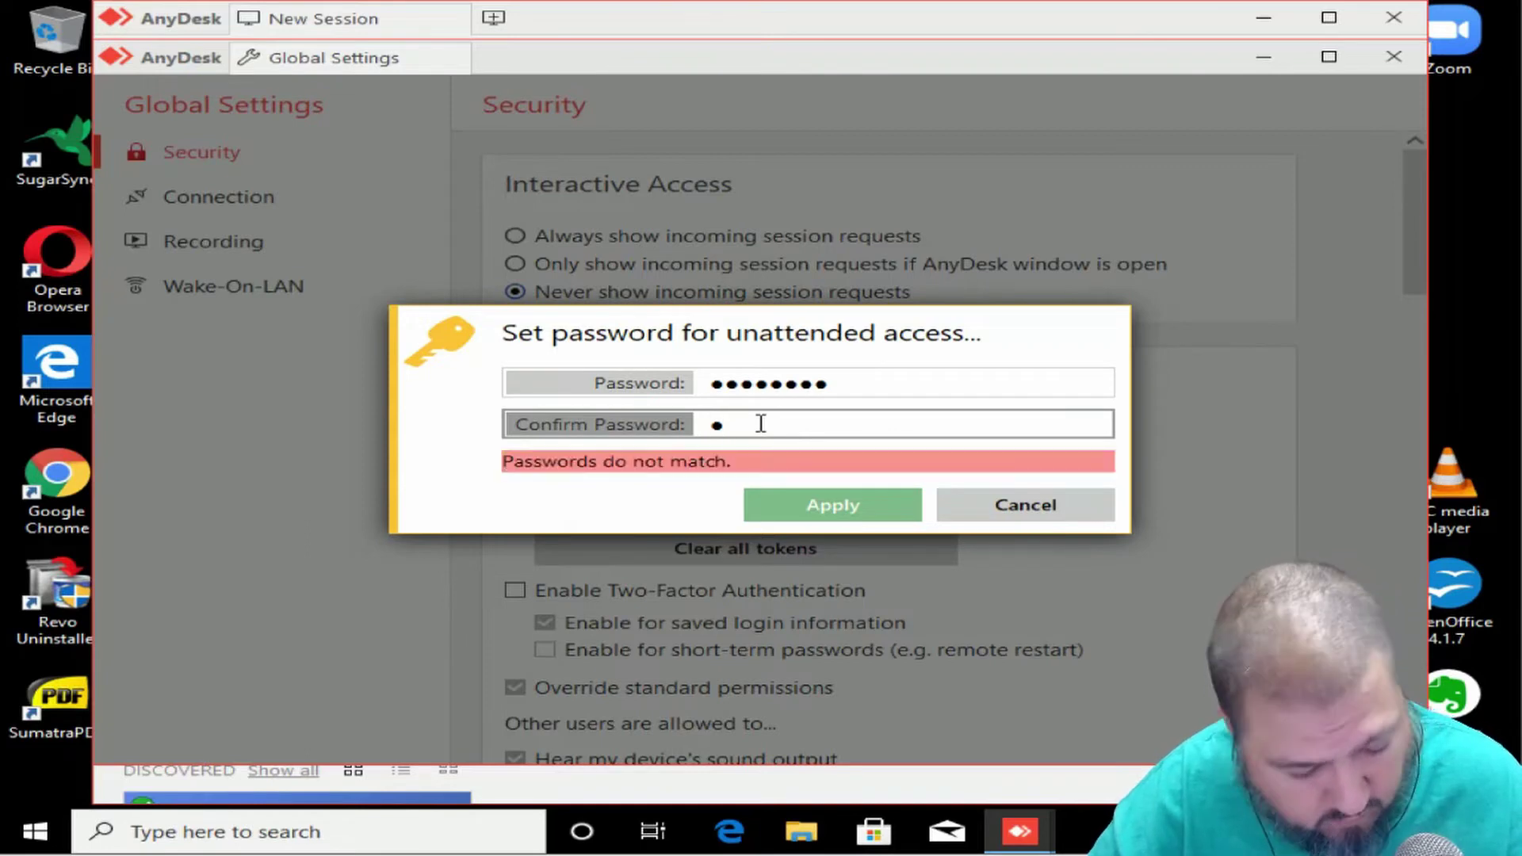
type("aaaaaa")
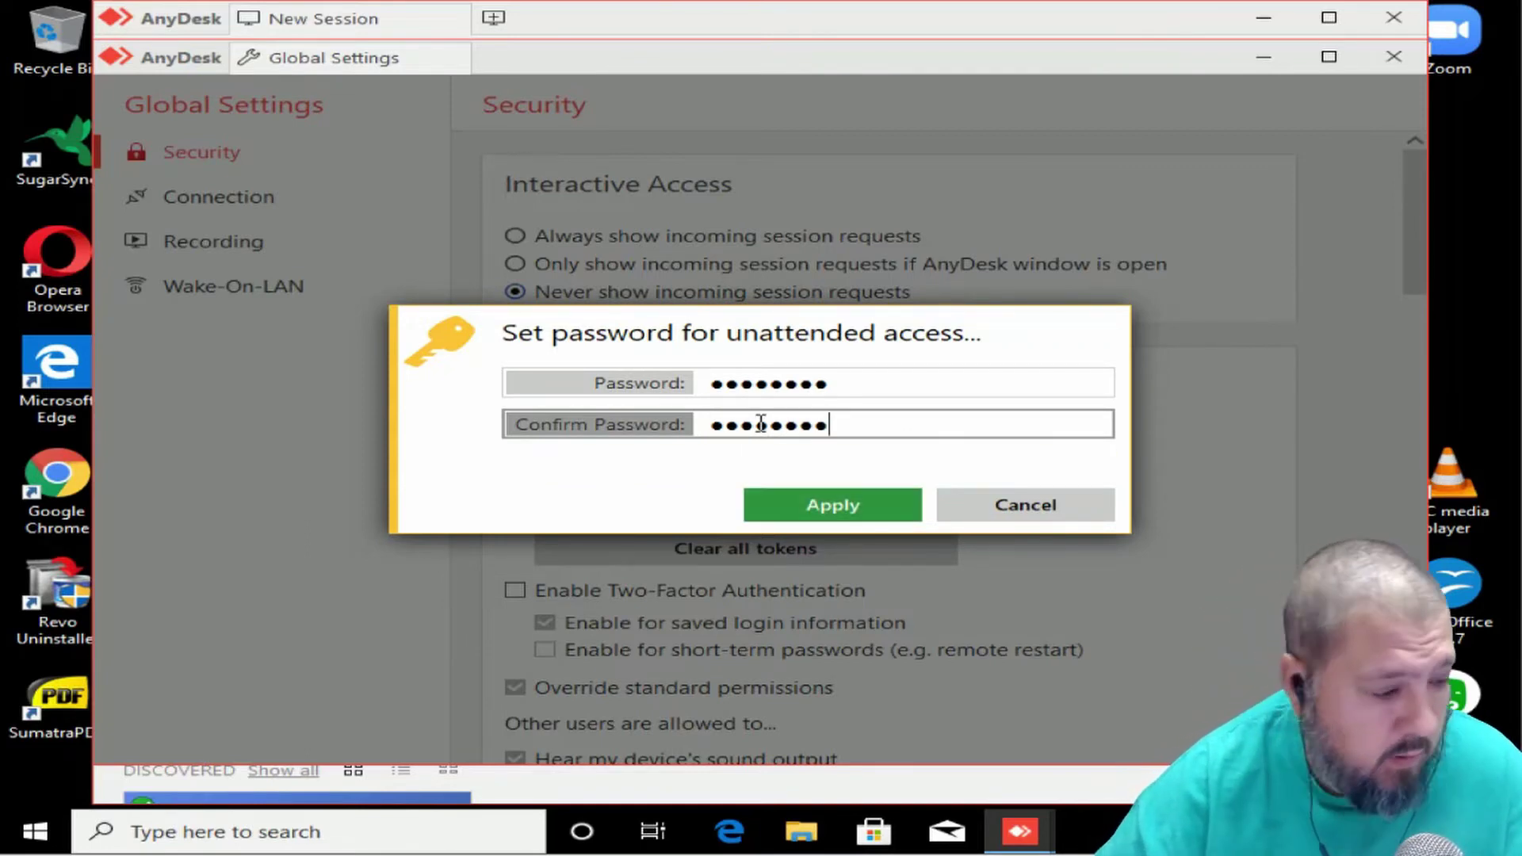
left_click(852, 523)
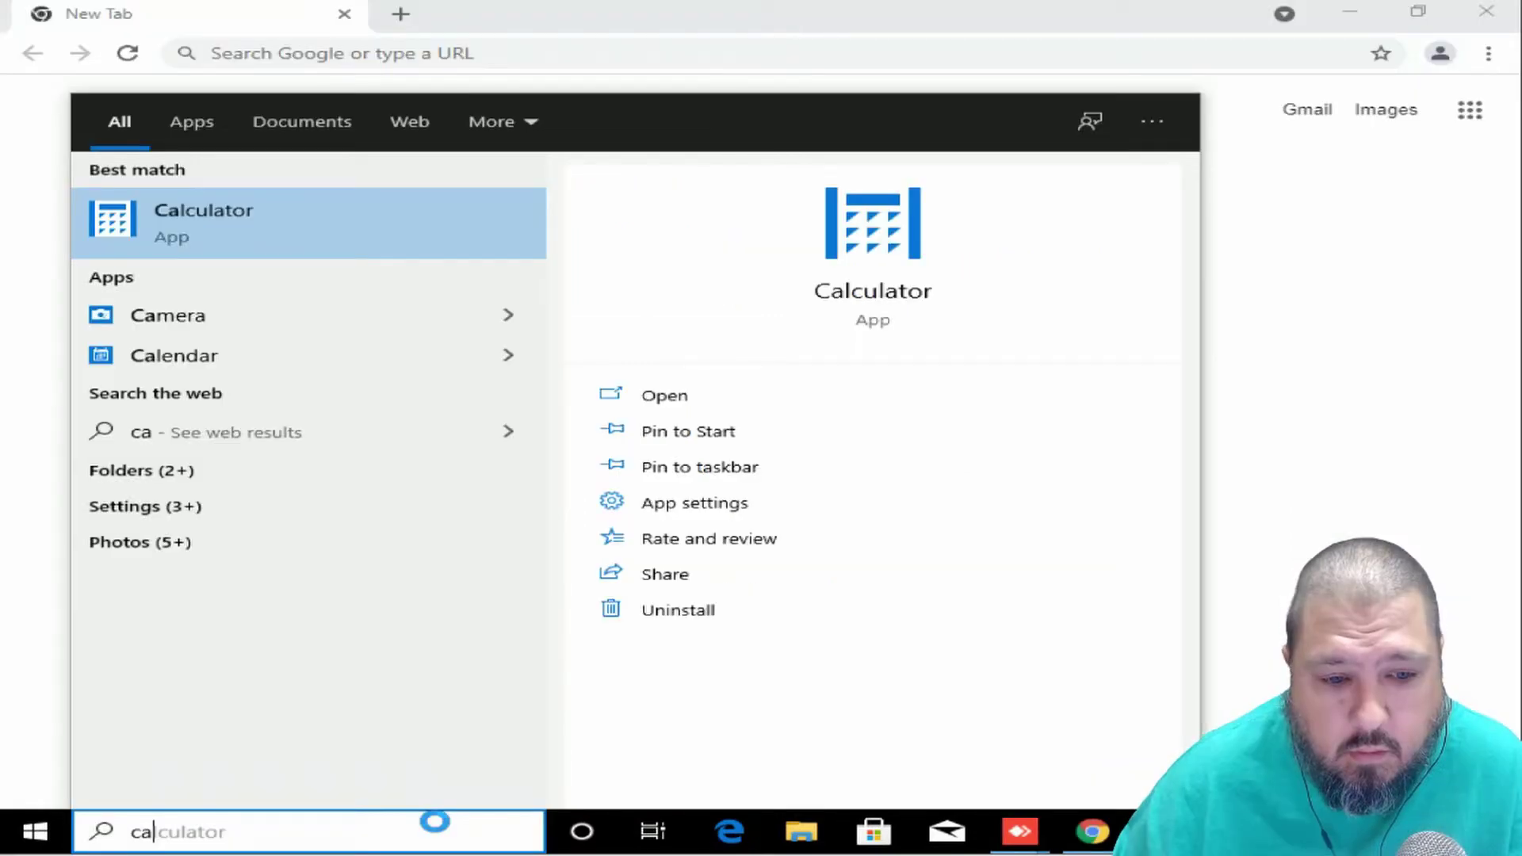
Open the Camera app to check for a connected camera, and close the app.
left_click(161, 320)
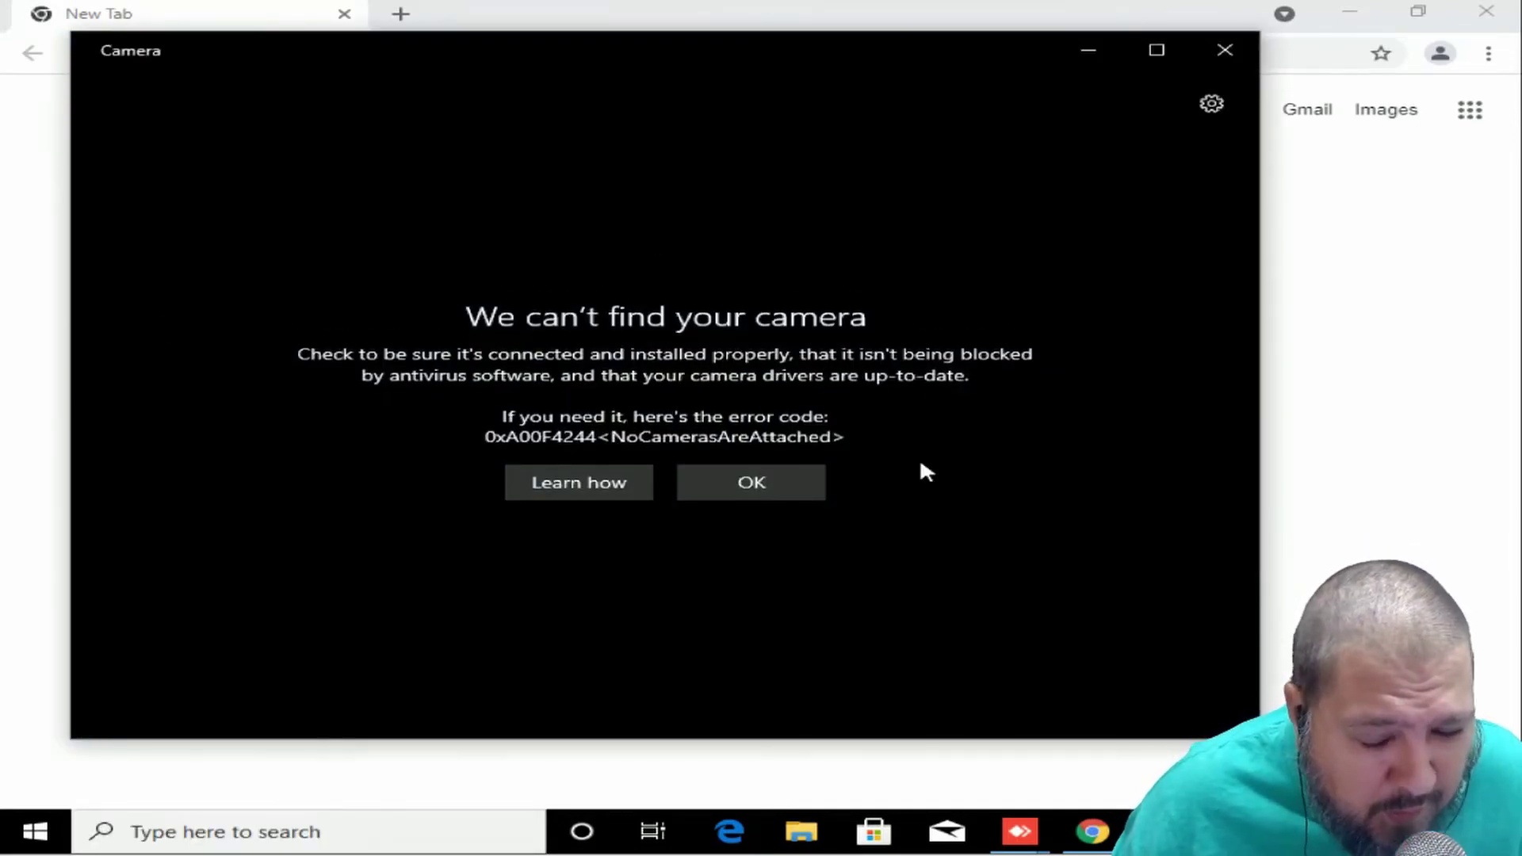
left_click(1226, 48)
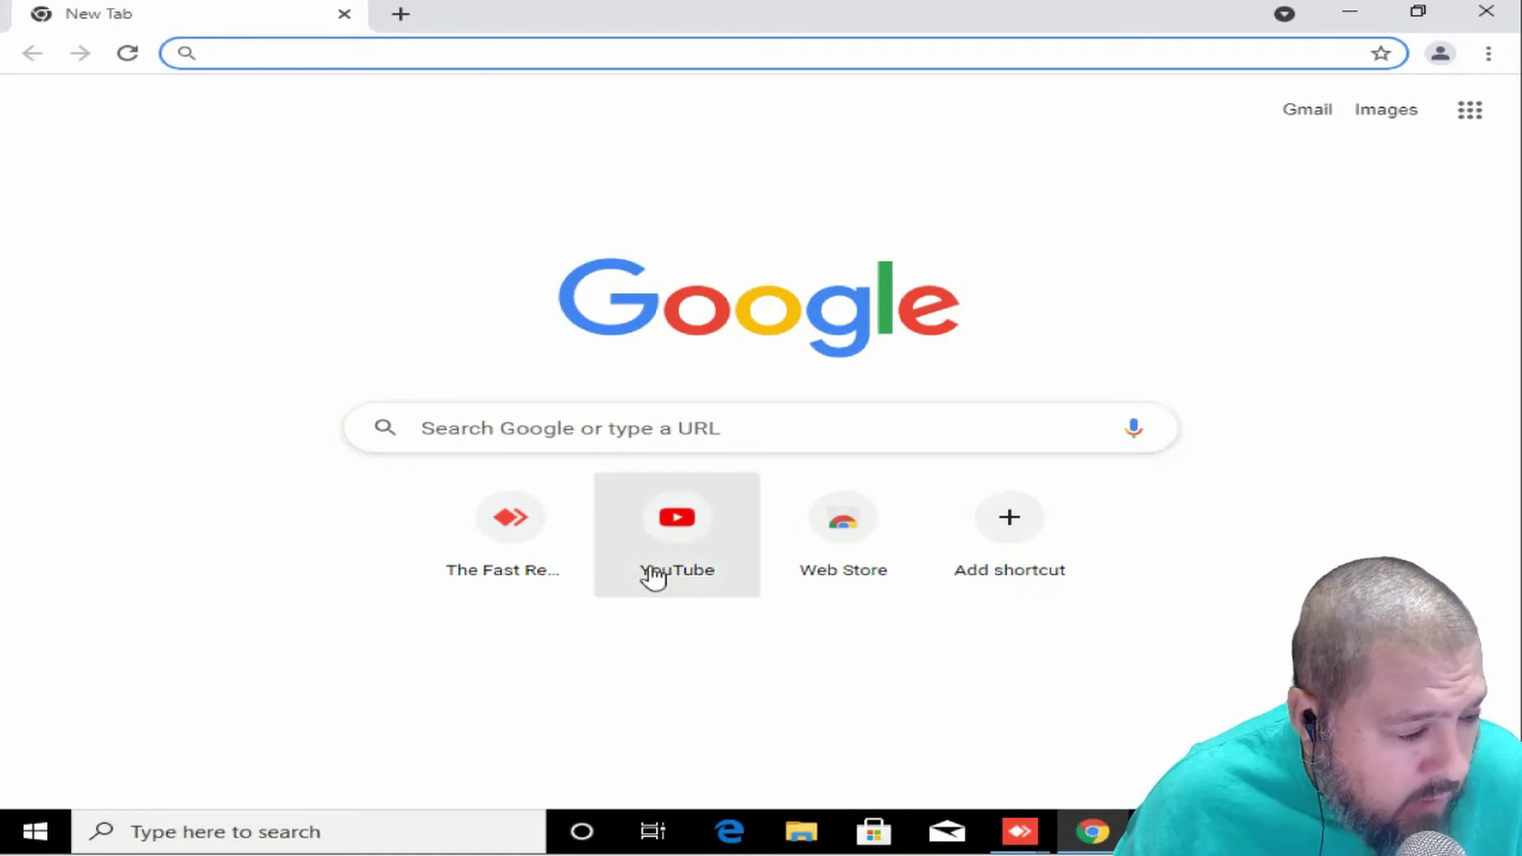
Open YouTube from the new tab page's shortcuts and look over its home page.
left_click(676, 537)
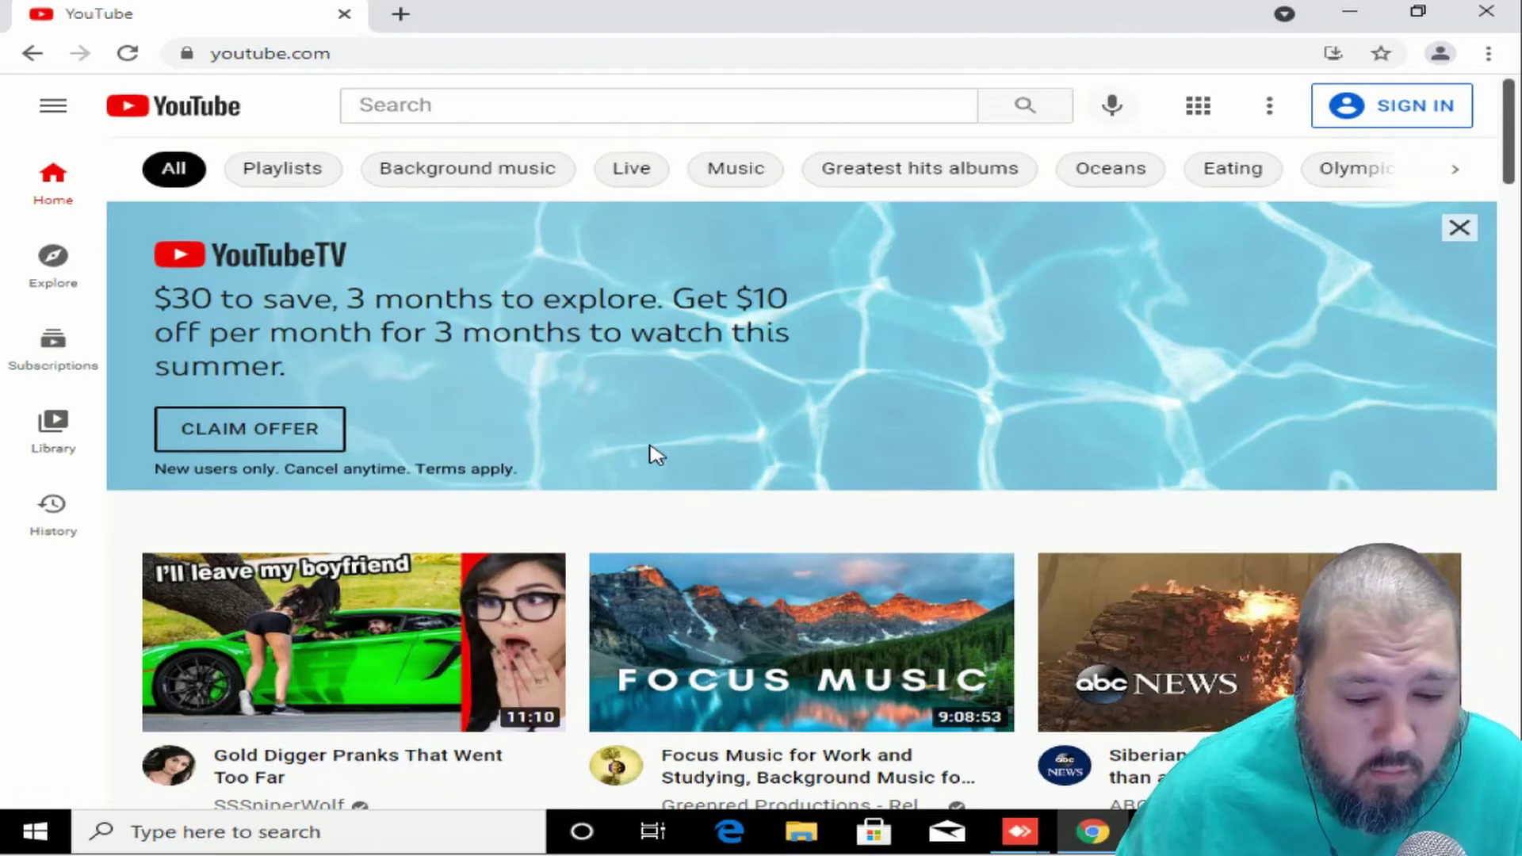
scroll(654, 453, "down", 1)
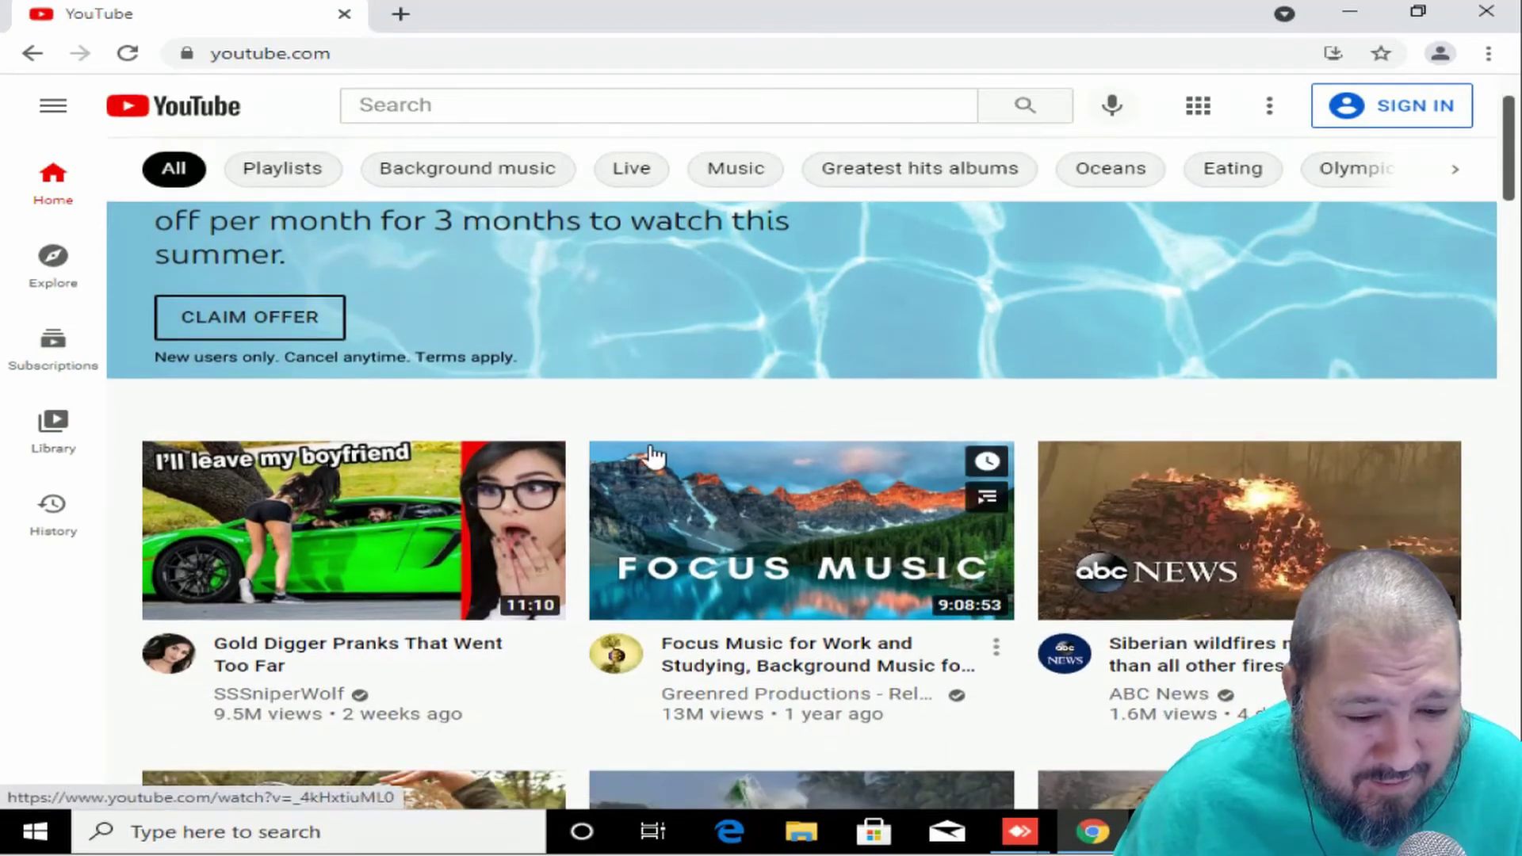
mouse_move(565, 464)
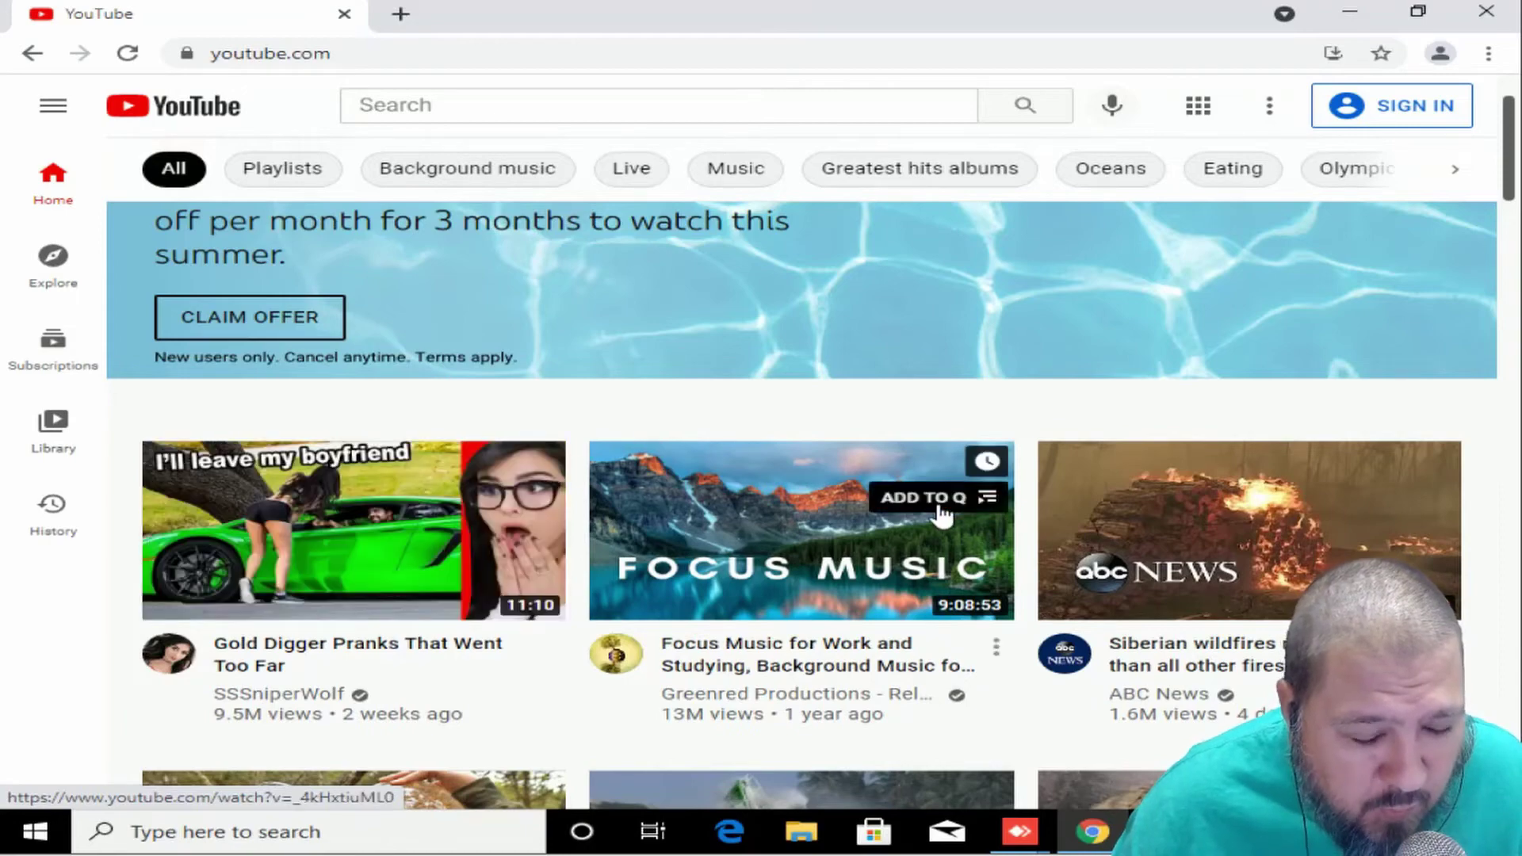
scroll(948, 496, "up", 1)
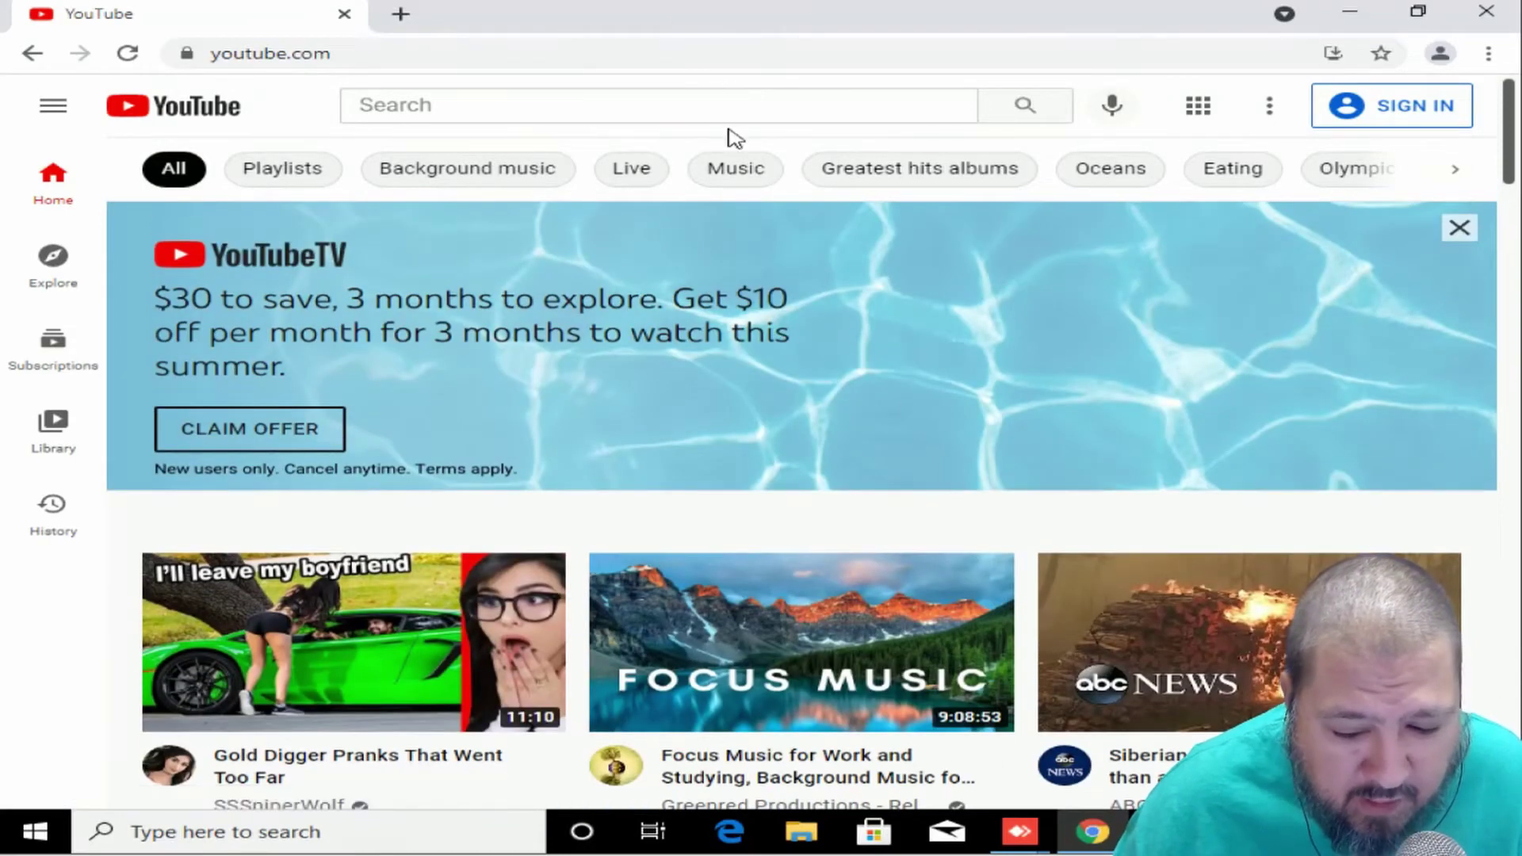
left_click(722, 105)
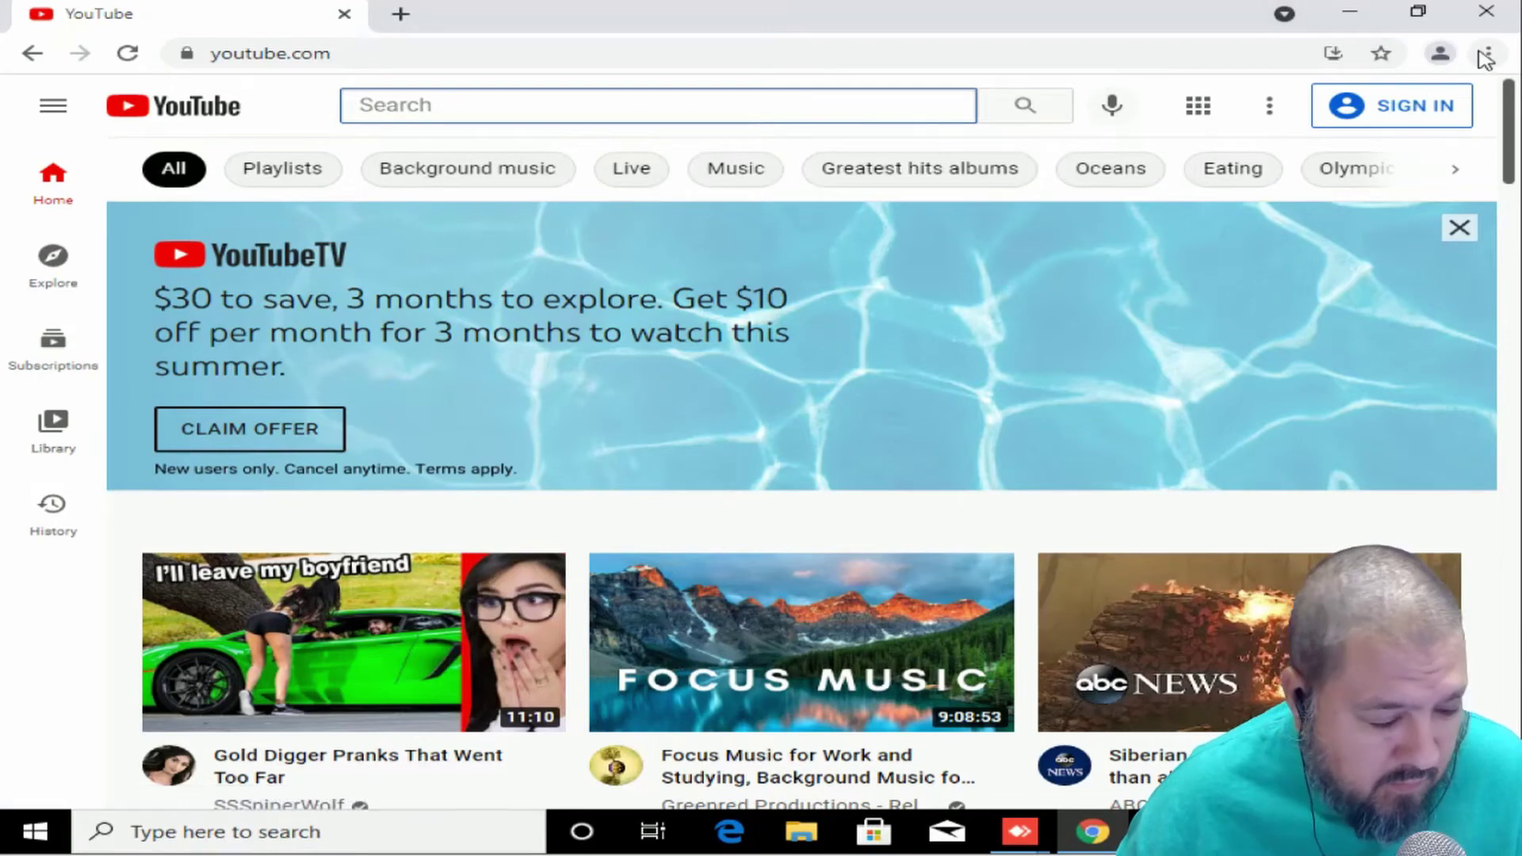
View YouTube's History and Library pages and return to the home page.
left_click(63, 514)
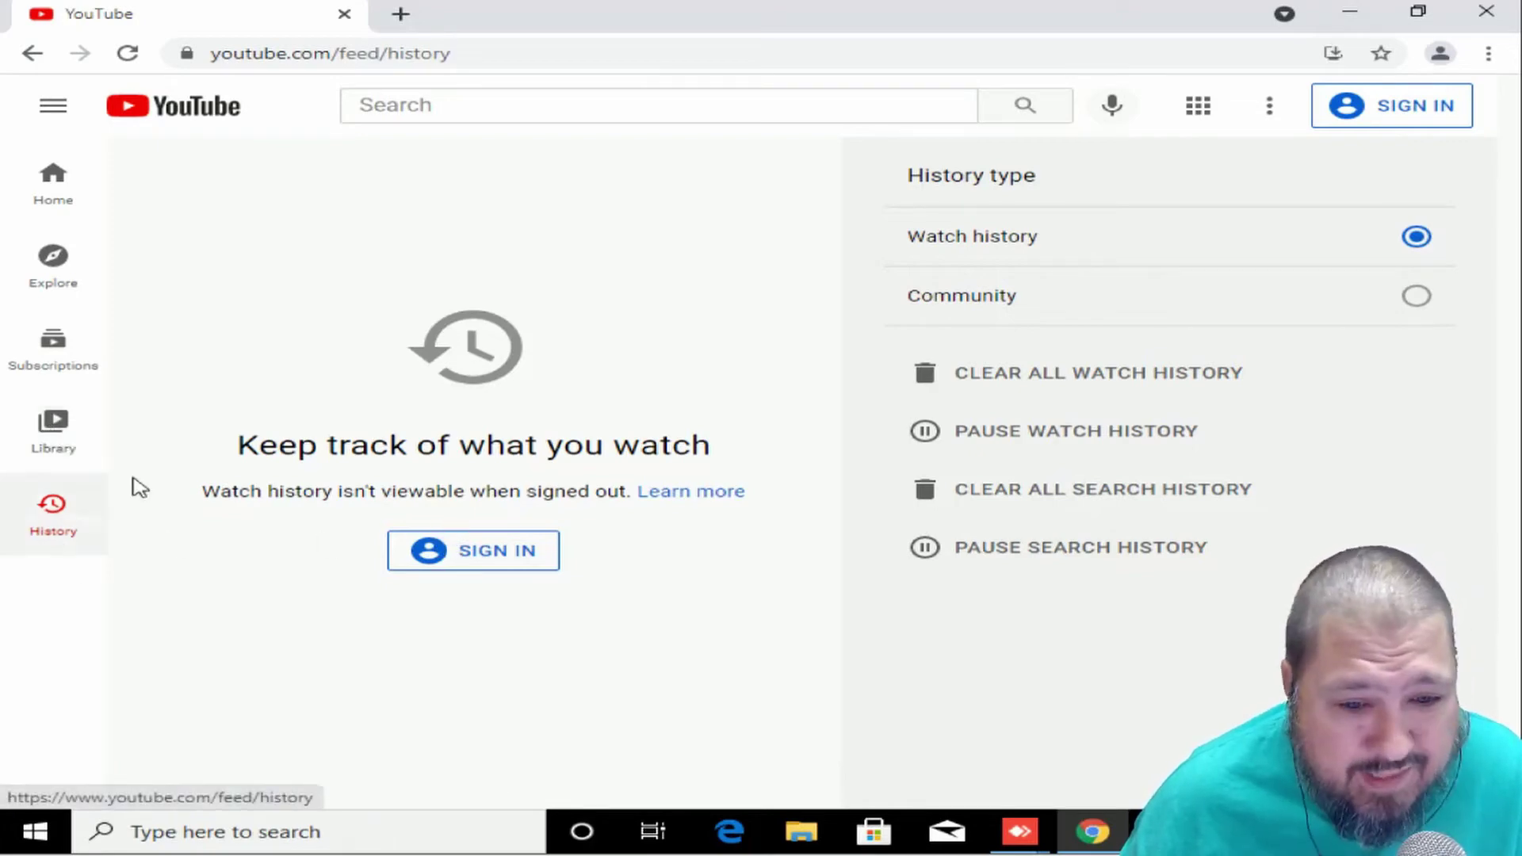
left_click(61, 442)
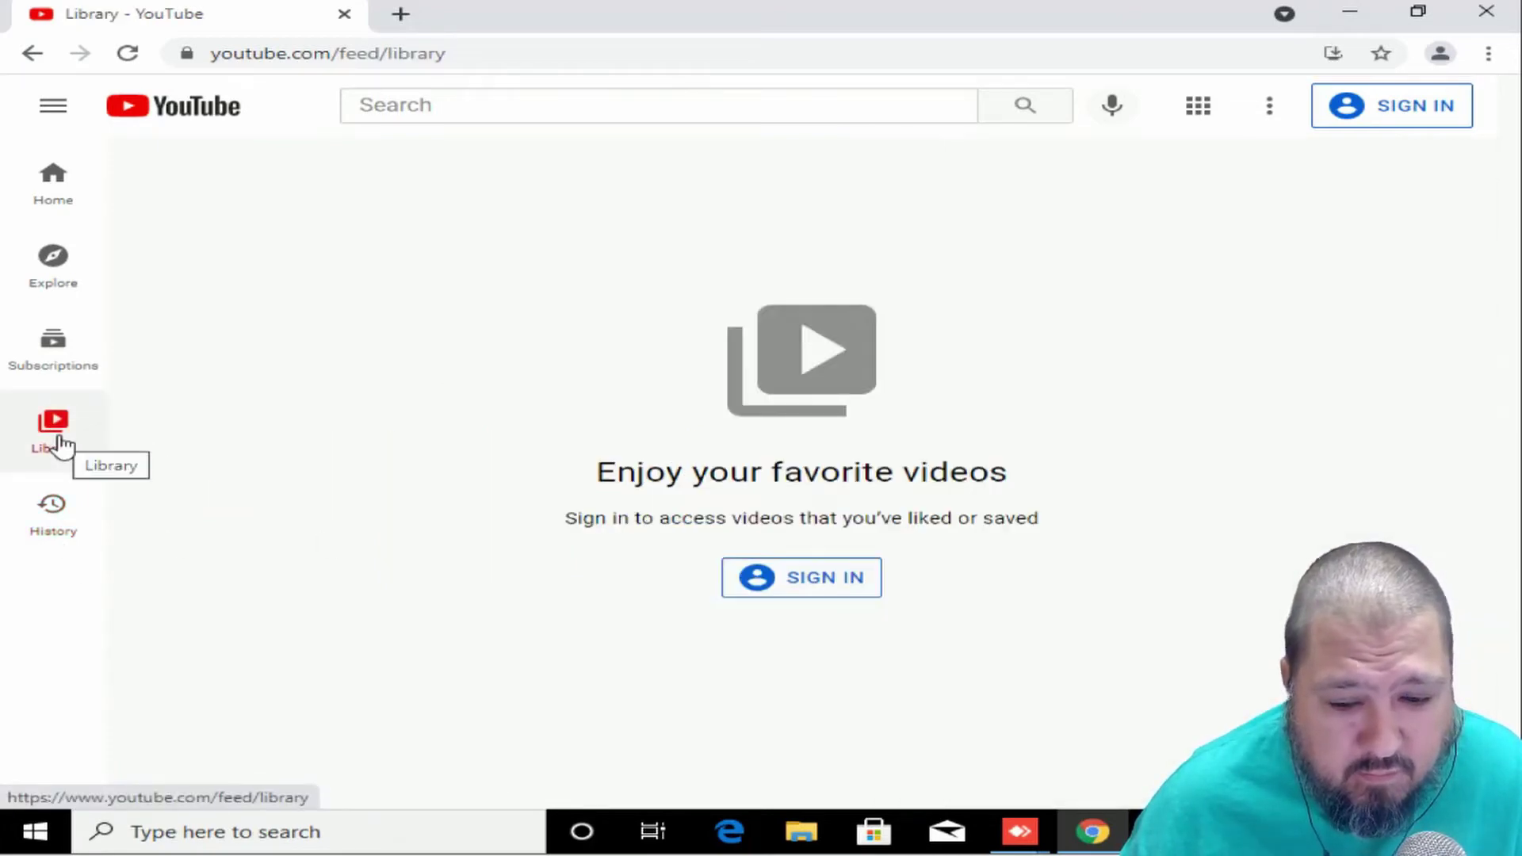
left_click(49, 201)
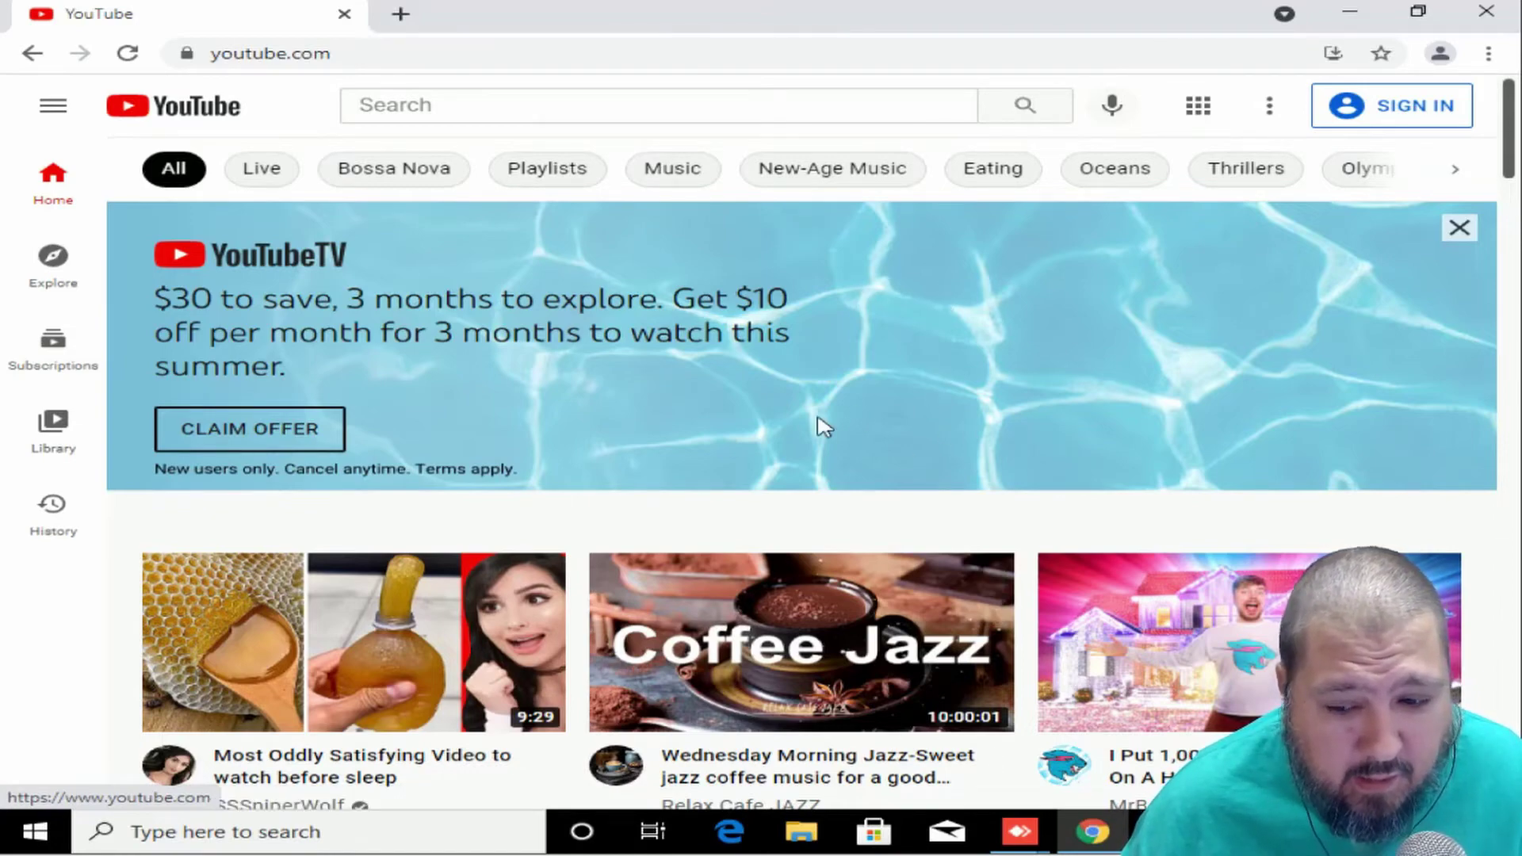
Look through the recommended, Trending and featured videos on the YouTube home page.
scroll(757, 442, "down", 7)
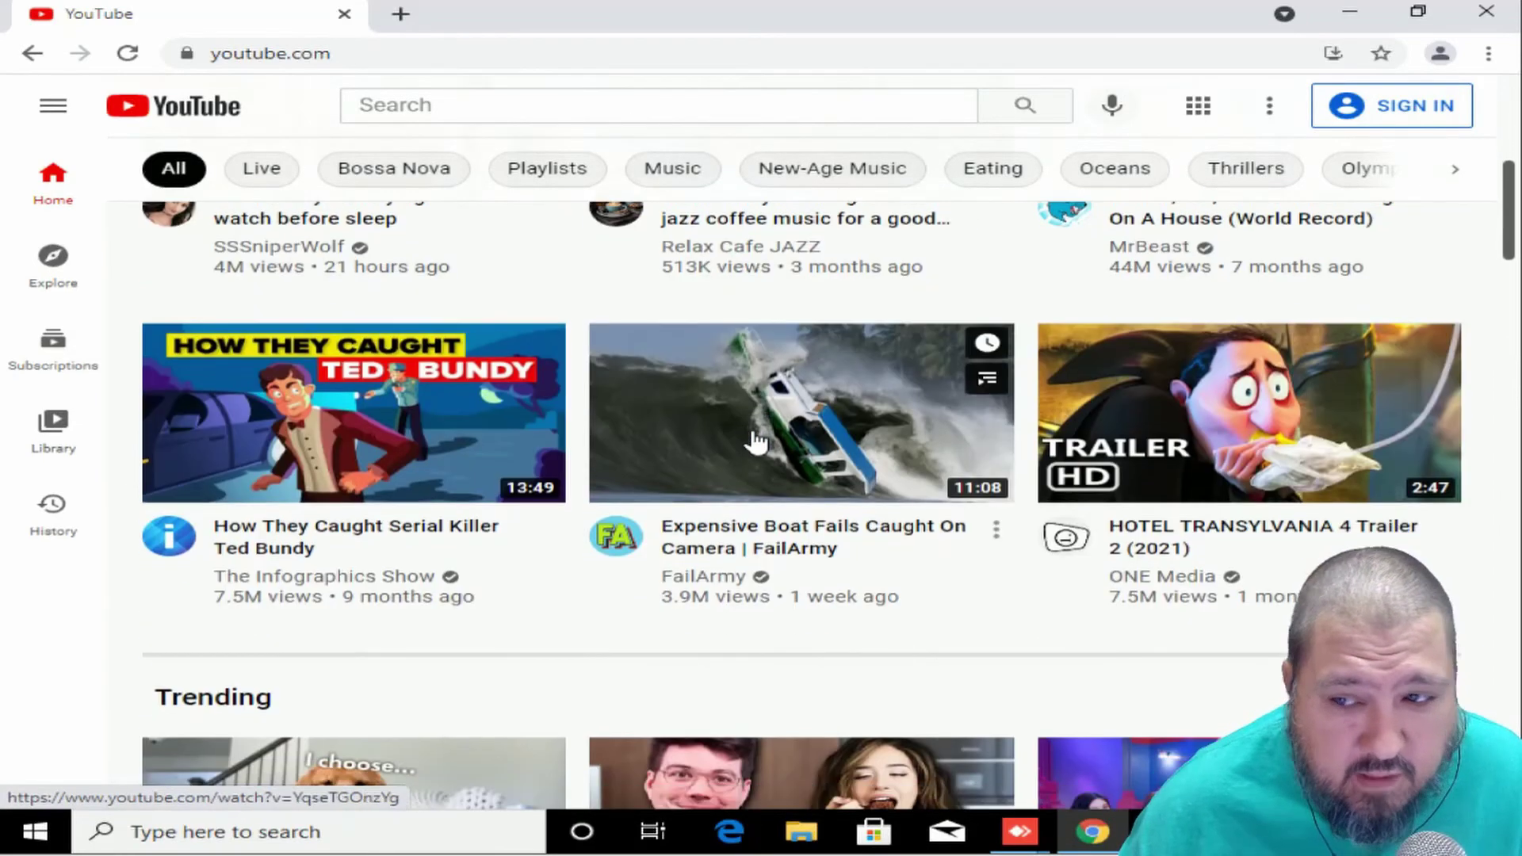
scroll(757, 442, "down", 7)
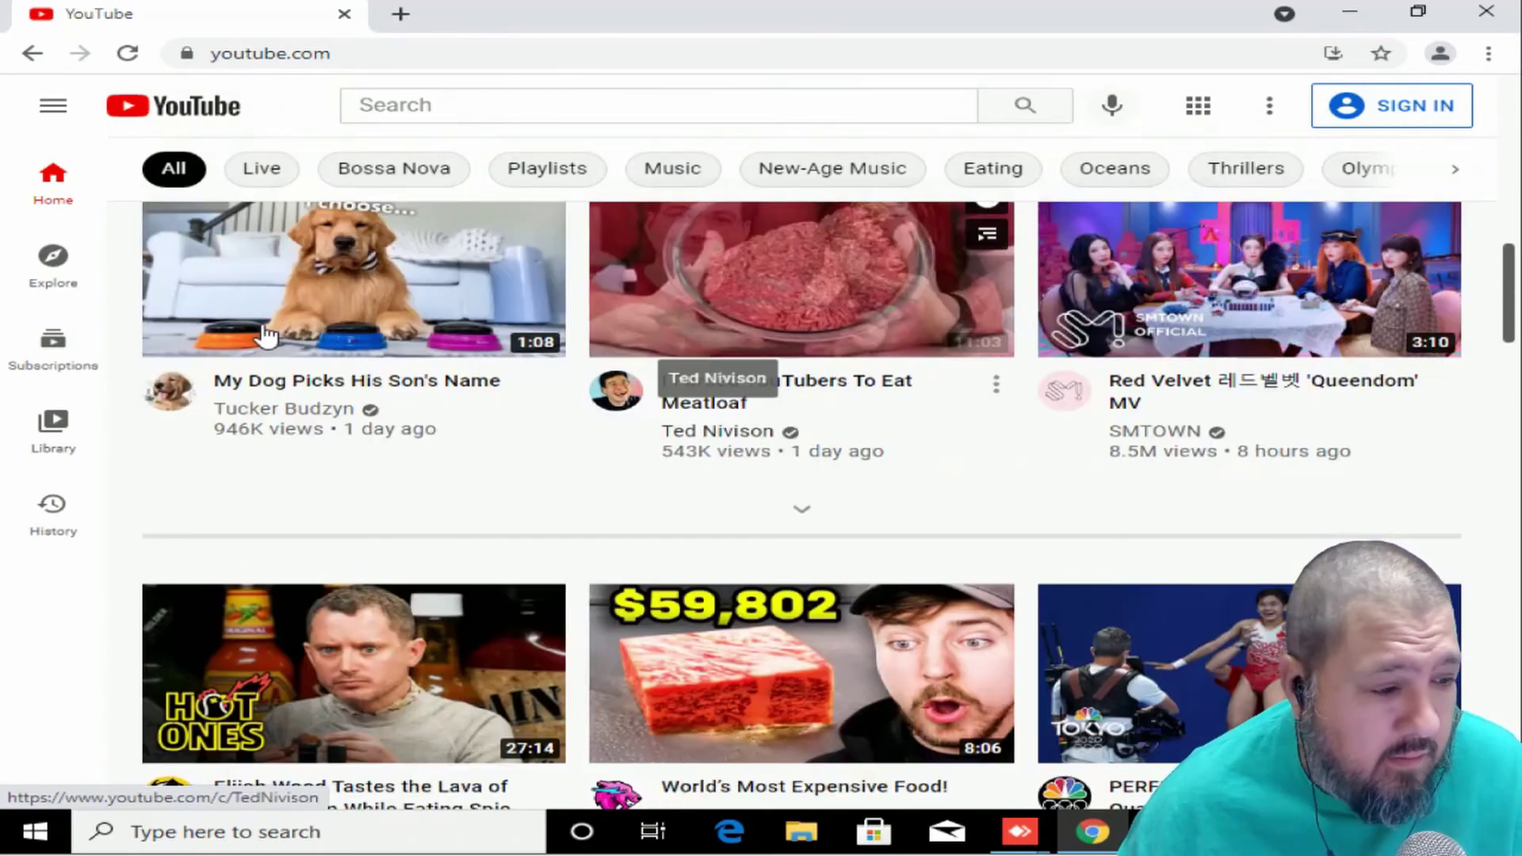
scroll(753, 452, "down", 13)
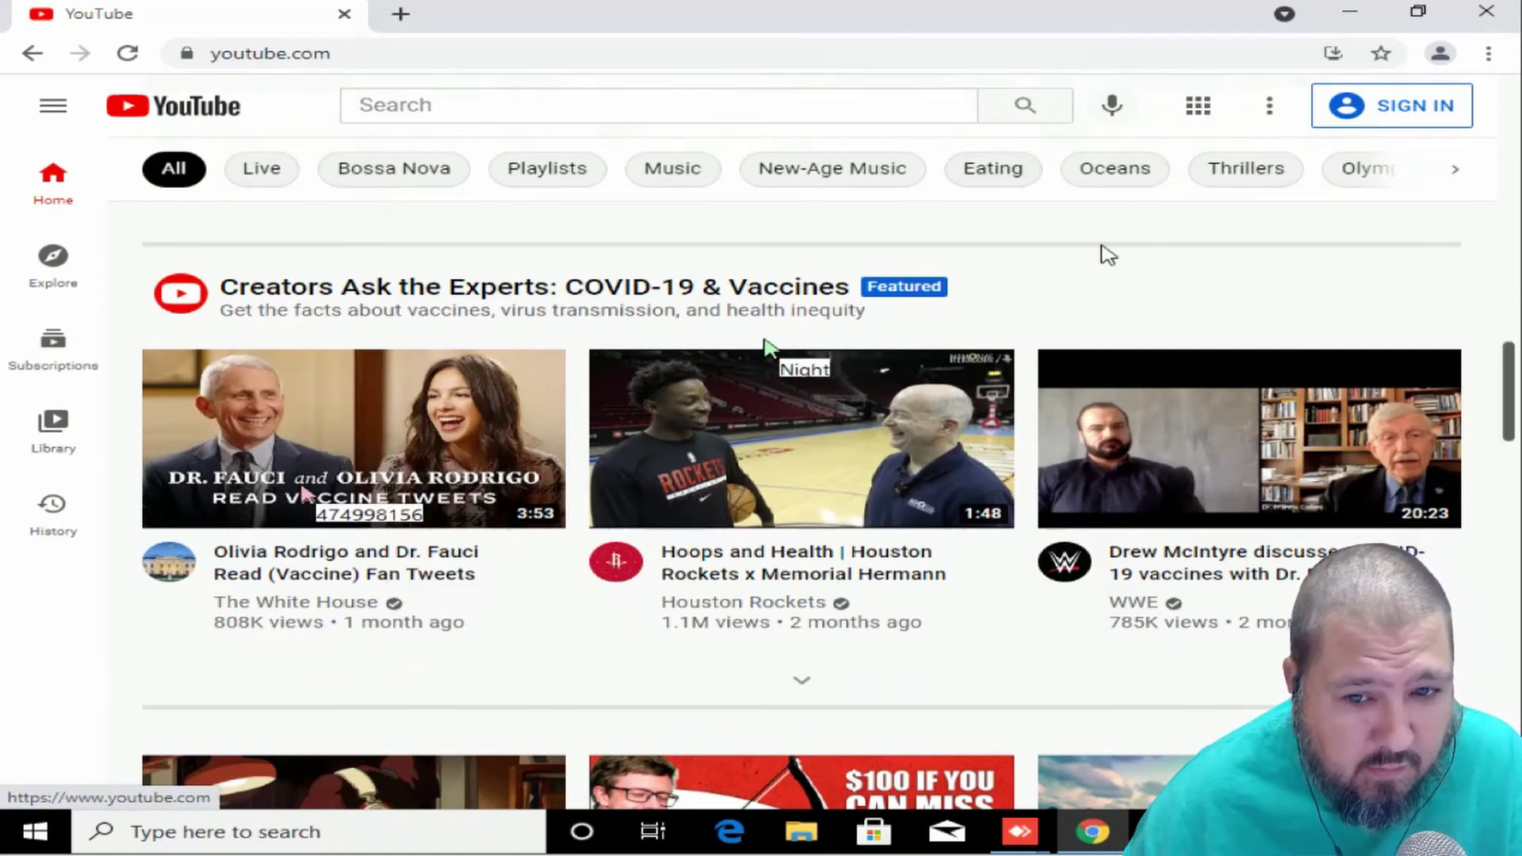
scroll(832, 555, "up", 4)
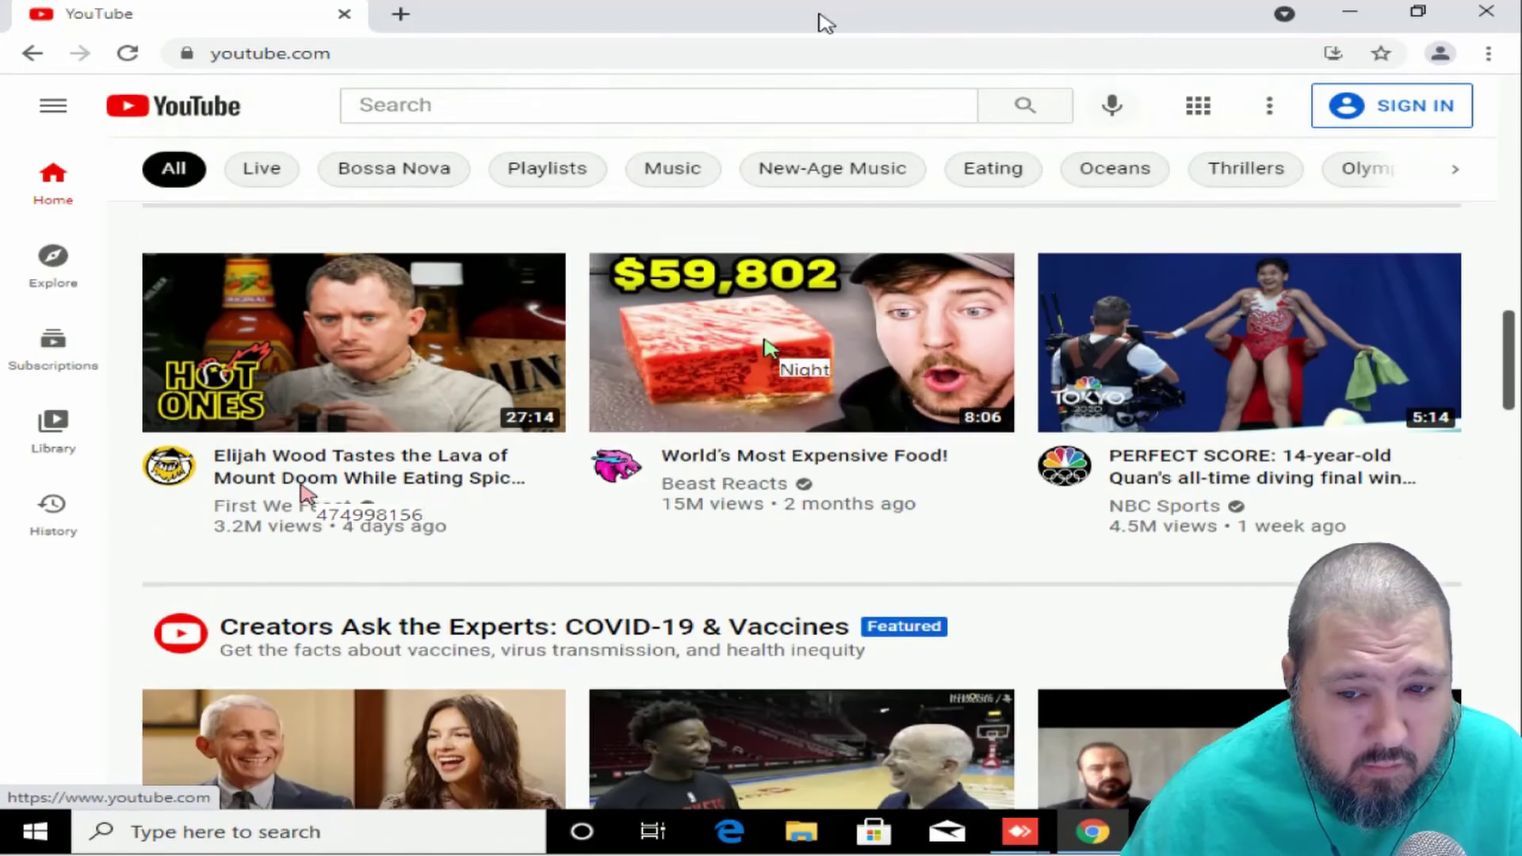
scroll(585, 411, "up", 15)
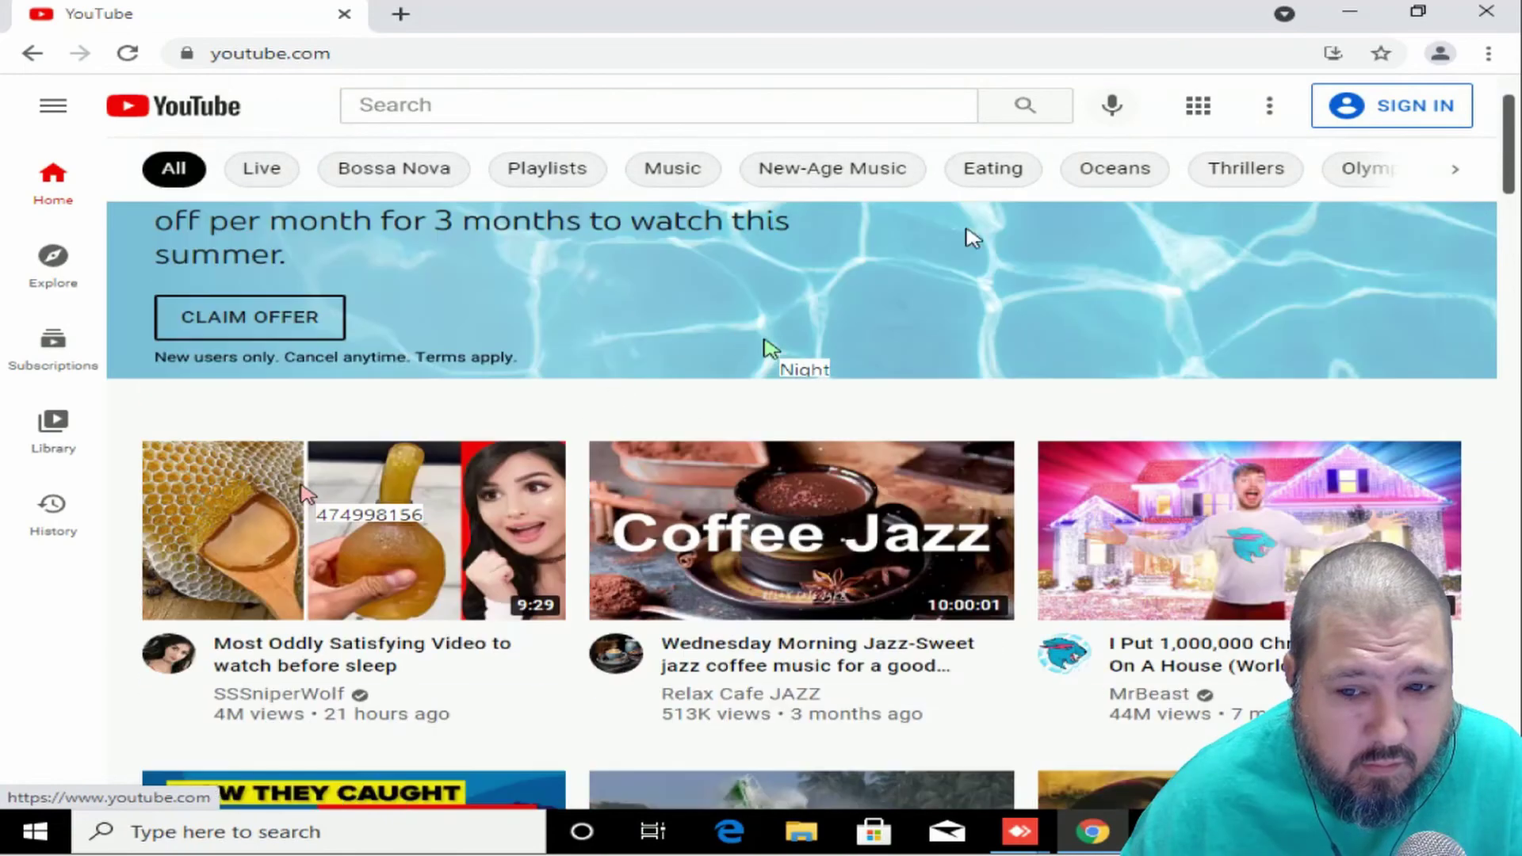
scroll(898, 374, "up", 2)
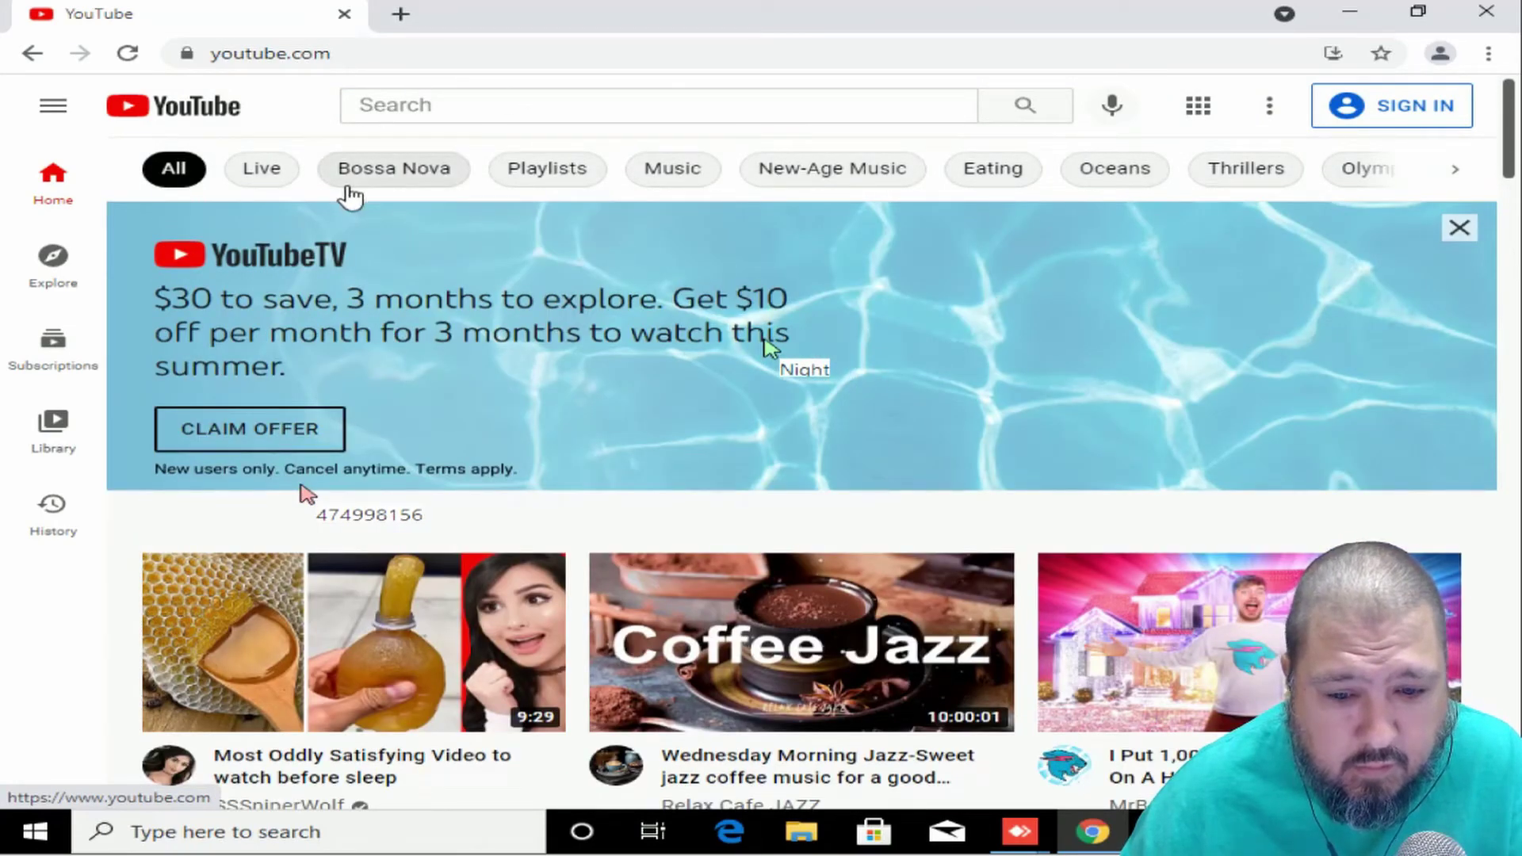
View YouTube's History, Library and Subscriptions pages and expand the full navigation guide.
left_click(56, 523)
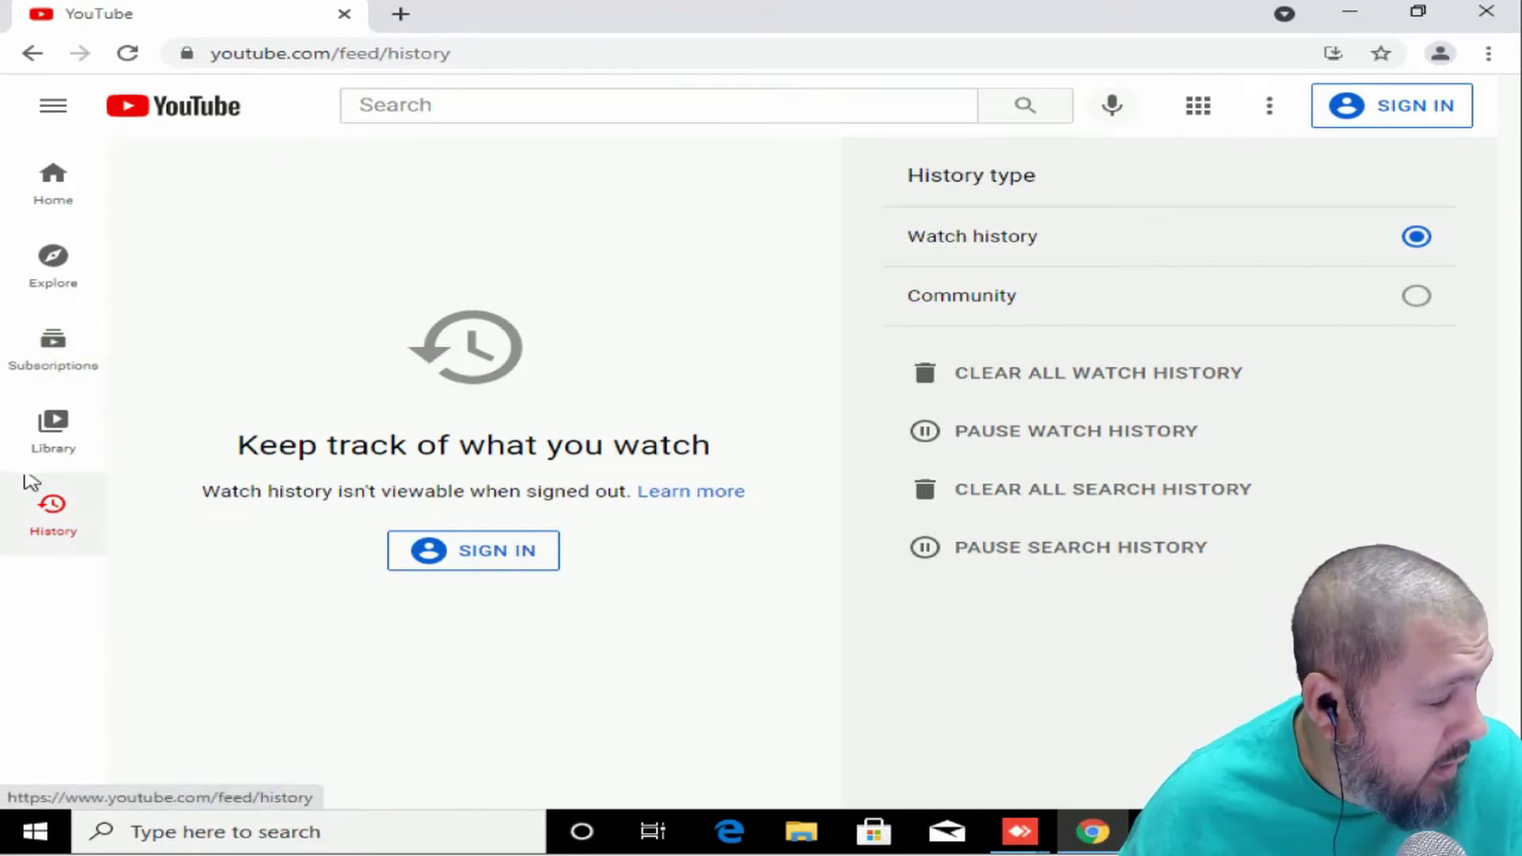
left_click(38, 448)
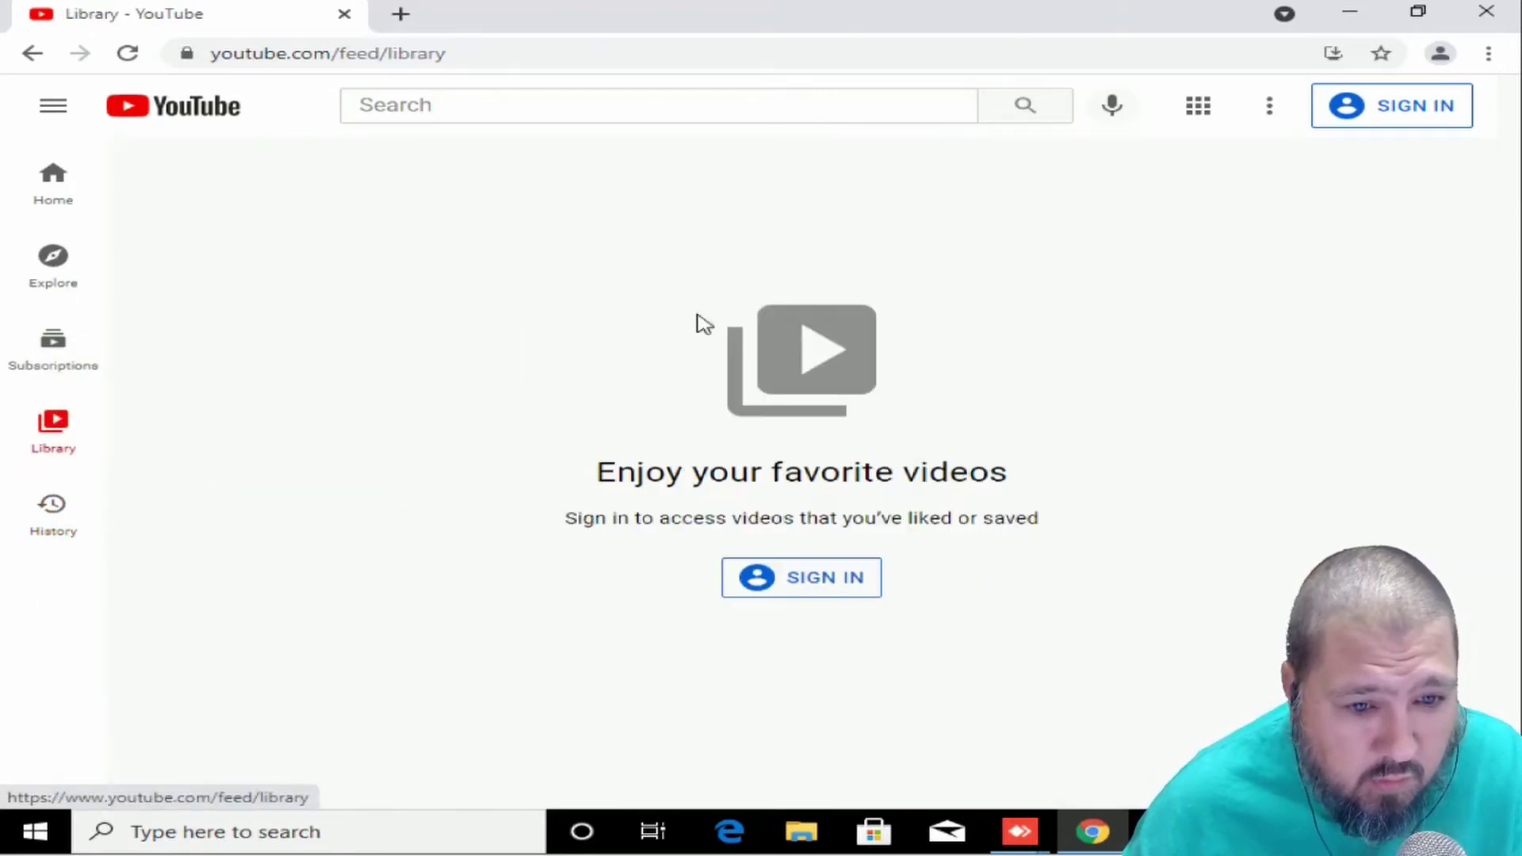
left_click(65, 376)
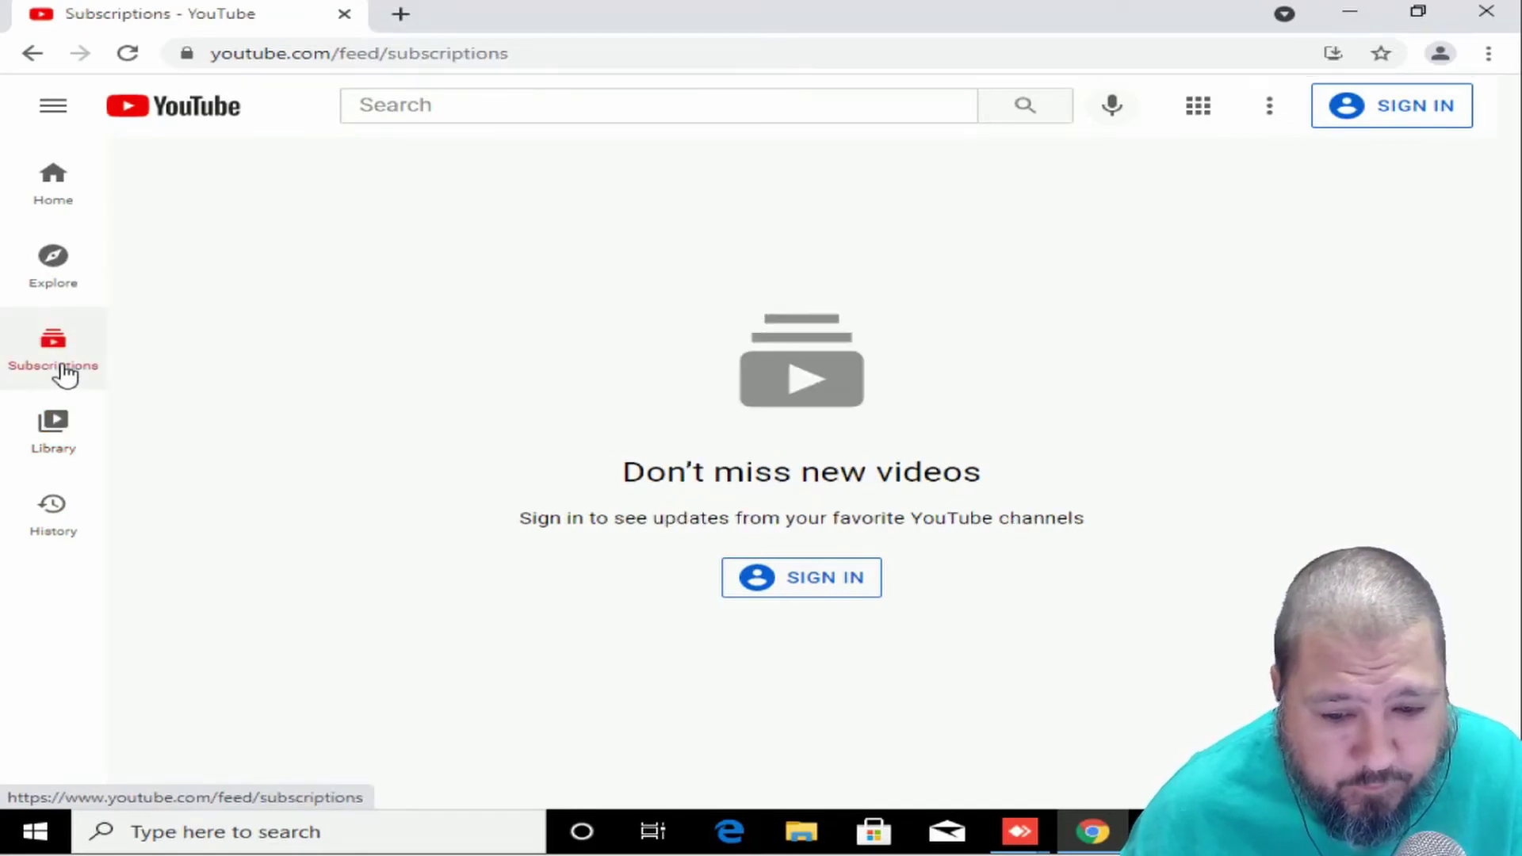
left_click(53, 111)
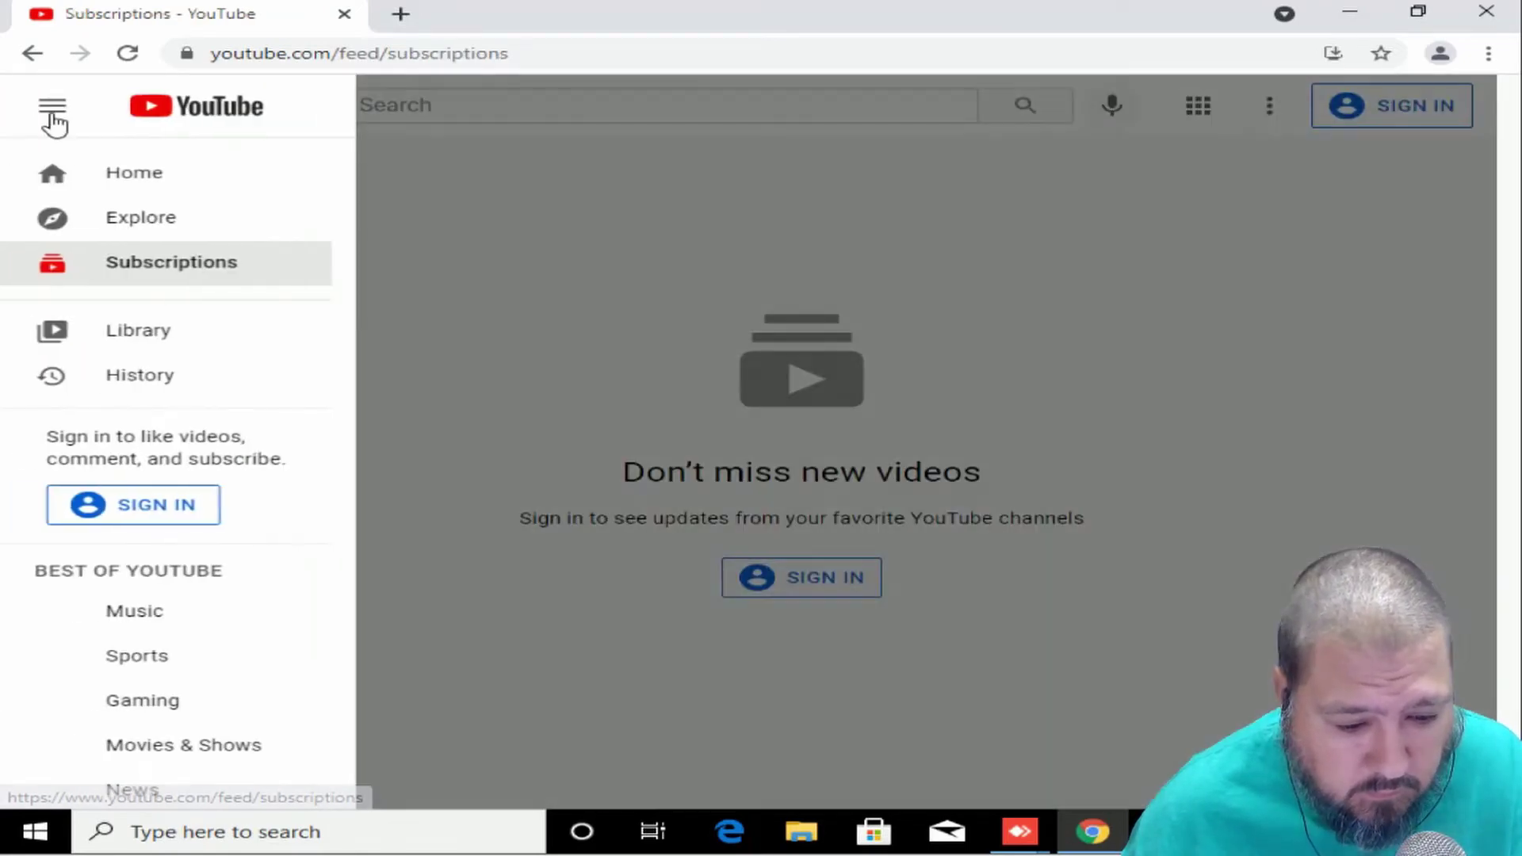